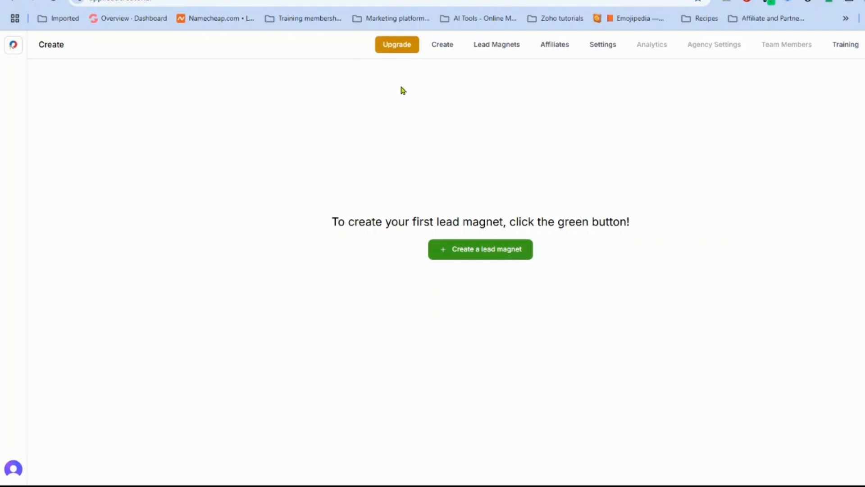
- Start a new lead magnet named "How content creators can defeat imposter syndrome in 3 easy steps" in the website category
{"action": "left_click", "coordinate": [489, 254]}
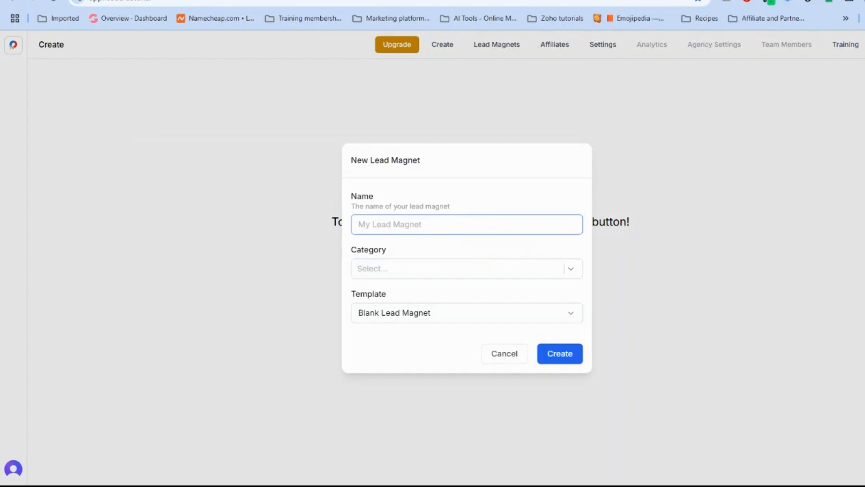
{"action": "key", "text": "ctrl+v"}
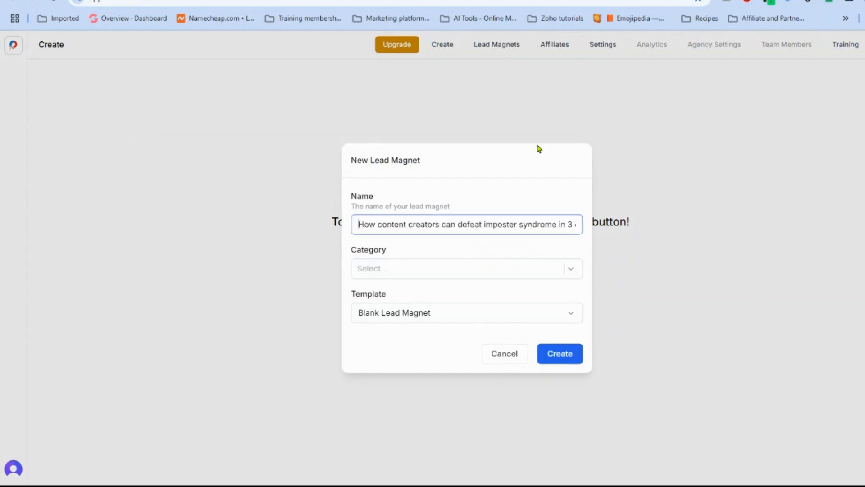
{"action": "left_click", "coordinate": [512, 268]}
{"action": "left_click", "coordinate": [545, 292]}
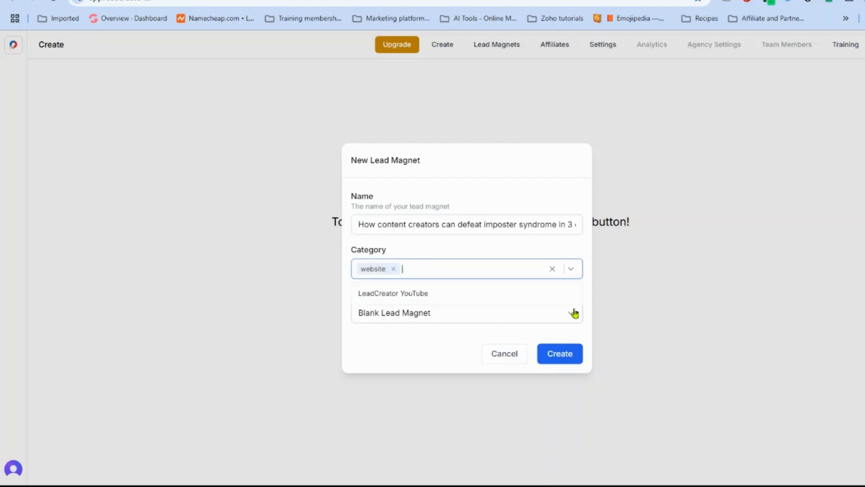
- Generate it with the eBook Creator template, prompting for a guide on the named topic with emojis in headings and maximum 3000 words
{"action": "left_click", "coordinate": [571, 314]}
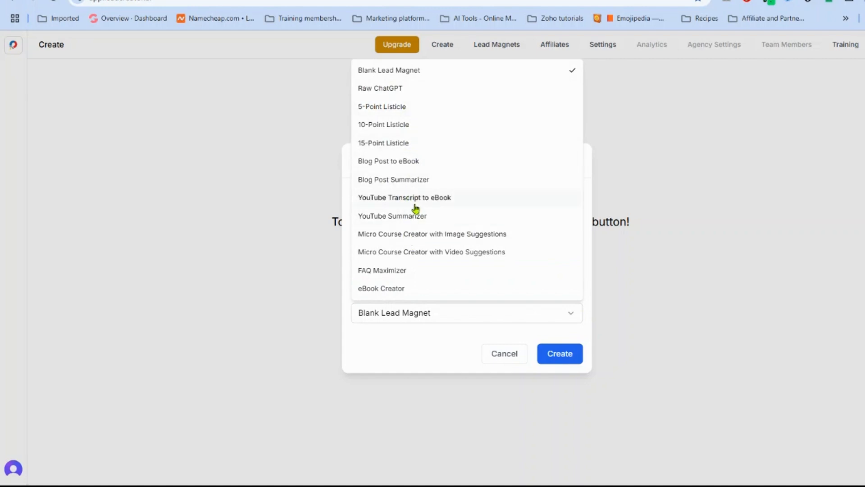
{"action": "left_click", "coordinate": [384, 289]}
{"action": "left_click", "coordinate": [385, 288]}
{"action": "type", "text": "Create a guide on How content creators can defeat imposter syndrome in 3 easy steps  Include emojis in headings  Maximum 3000 words"}
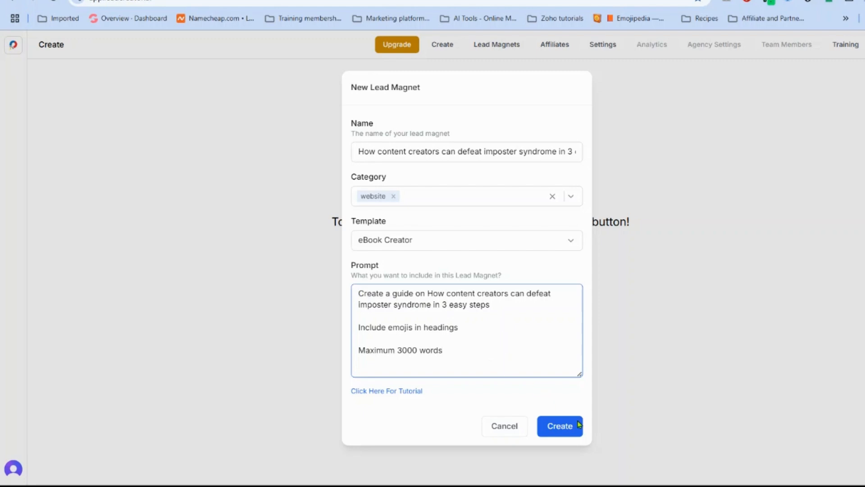
{"action": "left_click", "coordinate": [568, 433]}
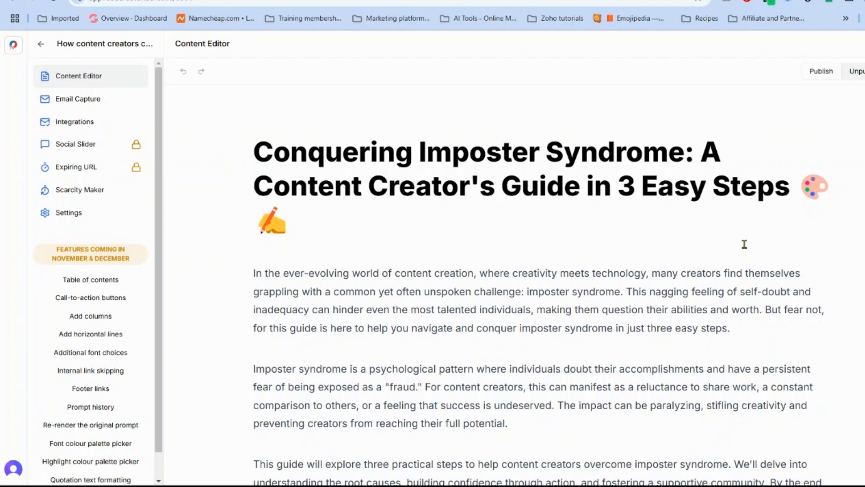
- Remove the writing-hand and palette emojis from the end of the guide's title
{"action": "scroll", "coordinate": [744, 244], "scroll_direction": "down", "scroll_amount": 3}
{"action": "scroll", "coordinate": [744, 244], "scroll_direction": "up", "scroll_amount": 3}
{"action": "scroll", "coordinate": [415, 305], "scroll_direction": "down", "scroll_amount": 4}
{"action": "scroll", "coordinate": [414, 275], "scroll_direction": "up", "scroll_amount": 4}
{"action": "left_click_drag", "start_coordinate": [290, 228], "coordinate": [252, 226]}
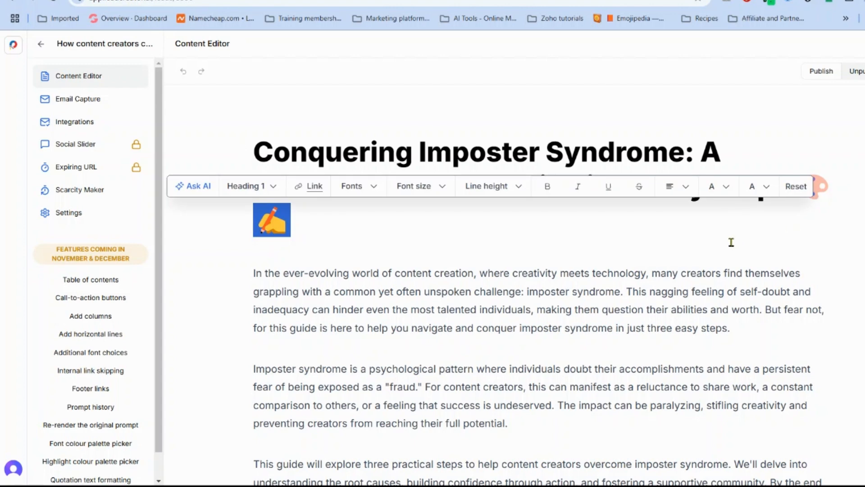
{"action": "key", "text": "BackSpace"}
{"action": "scroll", "coordinate": [730, 242], "scroll_direction": "down", "scroll_amount": 1}
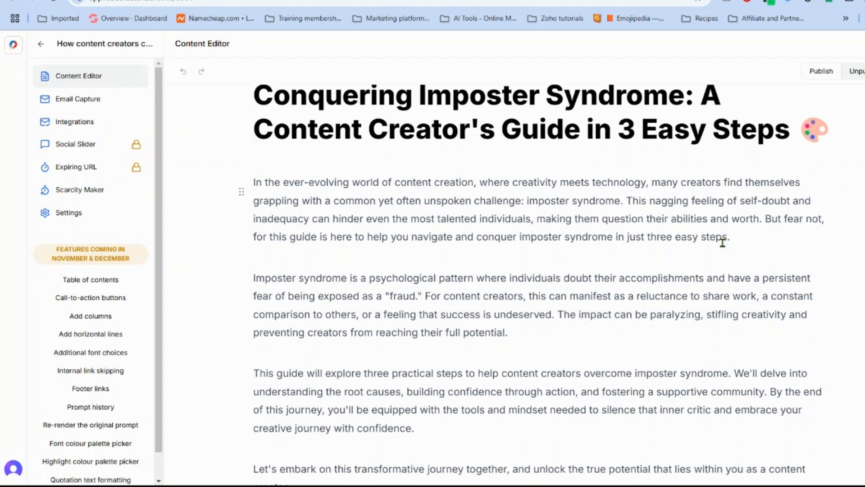
{"action": "key", "text": "BackSpace"}
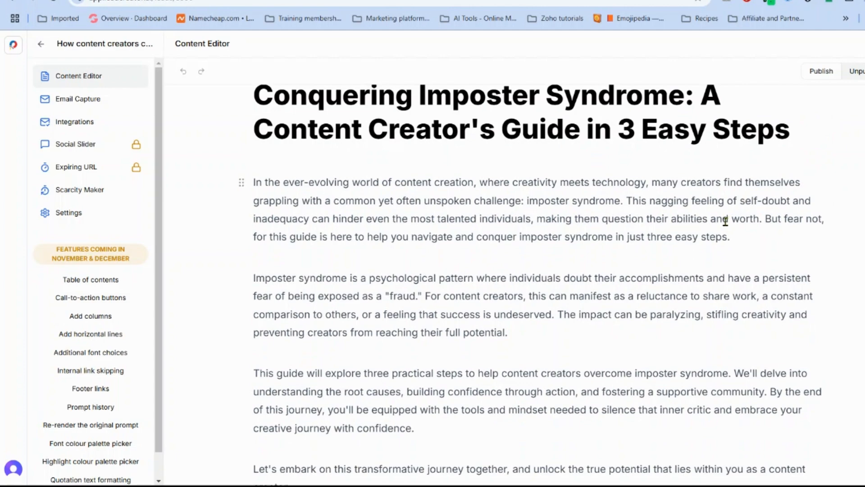
- Insert an image in the blank space between the introduction and the Chapter 1 heading
{"action": "scroll", "coordinate": [639, 276], "scroll_direction": "down", "scroll_amount": 5}
{"action": "scroll", "coordinate": [640, 274], "scroll_direction": "up", "scroll_amount": 5}
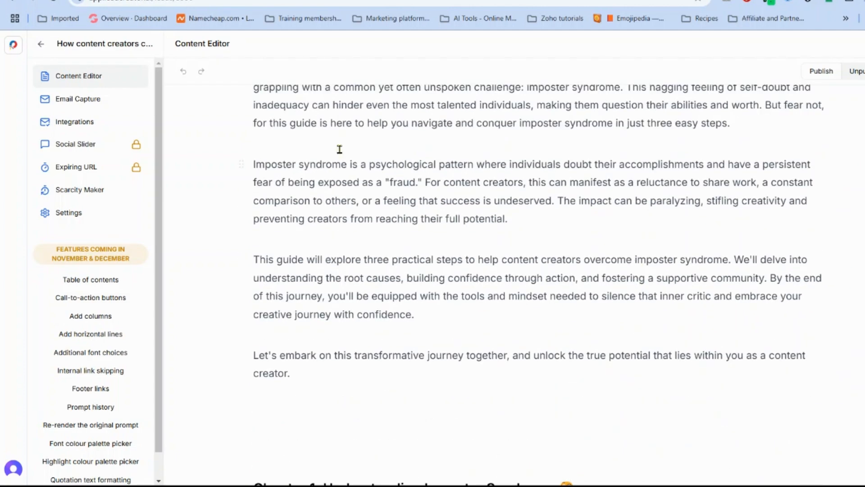
{"action": "scroll", "coordinate": [307, 212], "scroll_direction": "down", "scroll_amount": 5}
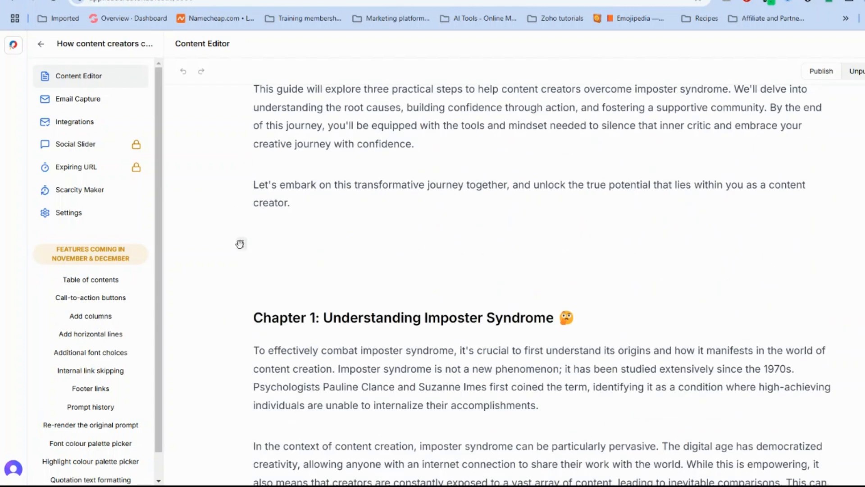
{"action": "left_click", "coordinate": [288, 247]}
{"action": "type", "text": "/"}
{"action": "left_click", "coordinate": [347, 298]}
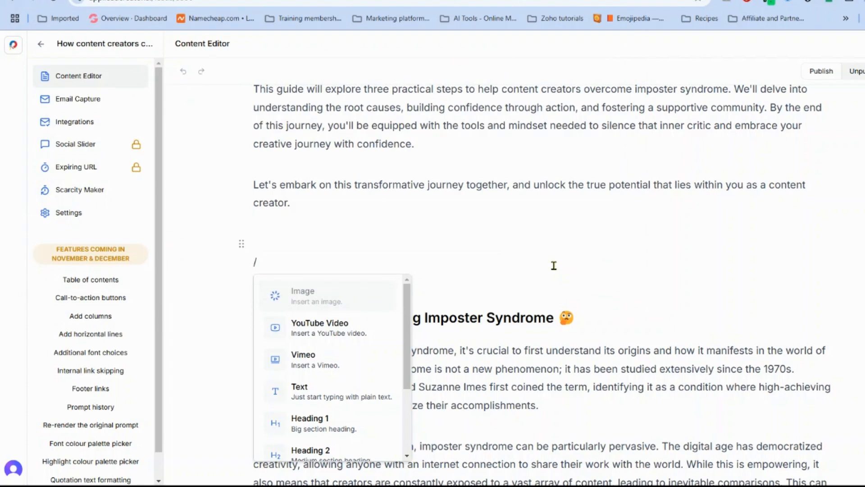
- Review the generated guide from the introduction through the chapters to the conclusion
{"action": "scroll", "coordinate": [554, 265], "scroll_direction": "down", "scroll_amount": 1}
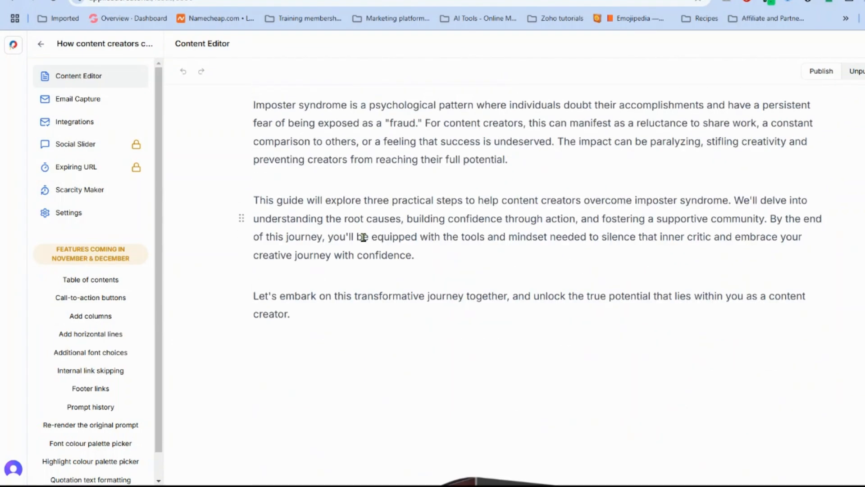
{"action": "scroll", "coordinate": [619, 284], "scroll_direction": "down", "scroll_amount": 5}
{"action": "scroll", "coordinate": [518, 298], "scroll_direction": "down", "scroll_amount": 14}
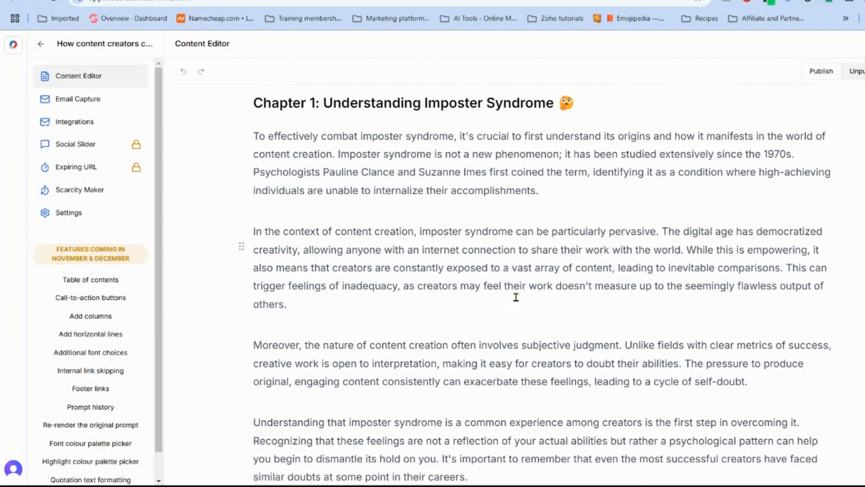
{"action": "scroll", "coordinate": [519, 346], "scroll_direction": "down", "scroll_amount": 15}
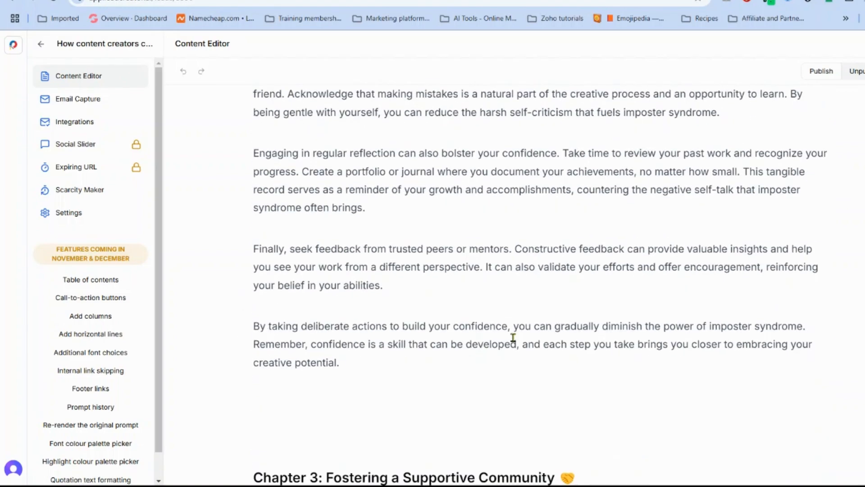
{"action": "scroll", "coordinate": [513, 337], "scroll_direction": "down", "scroll_amount": 15}
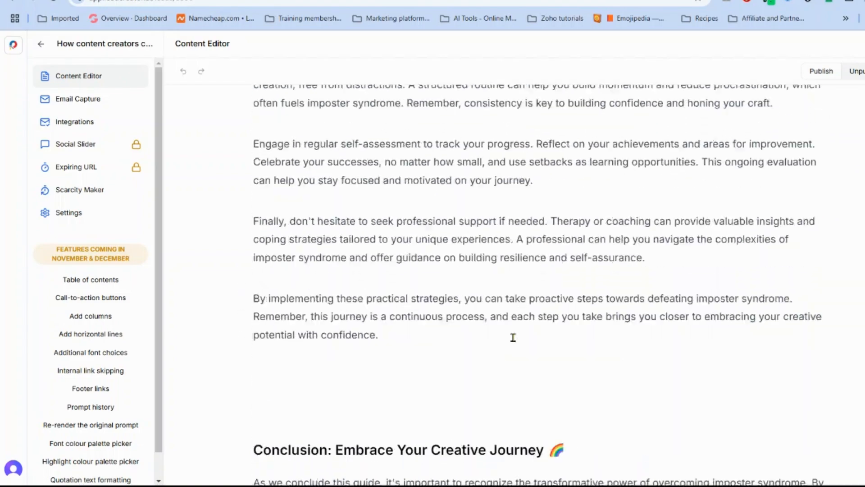
{"action": "scroll", "coordinate": [510, 331], "scroll_direction": "up", "scroll_amount": 4}
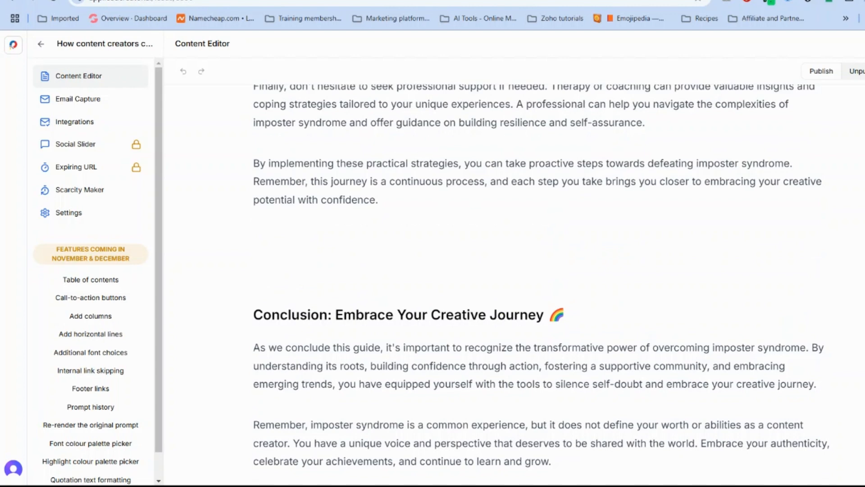
- Preview the eBook Style, Blurred Button and Video templates for the email capture form, and return to Standard
{"action": "left_click", "coordinate": [53, 98]}
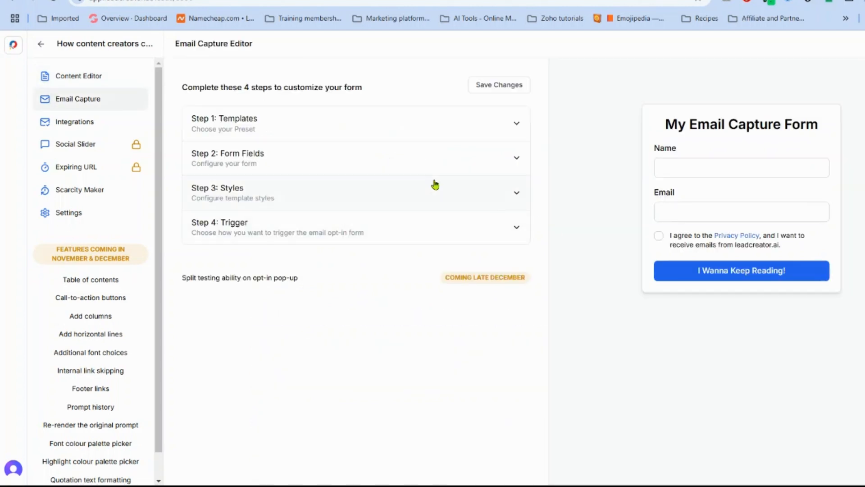
{"action": "left_click", "coordinate": [508, 136]}
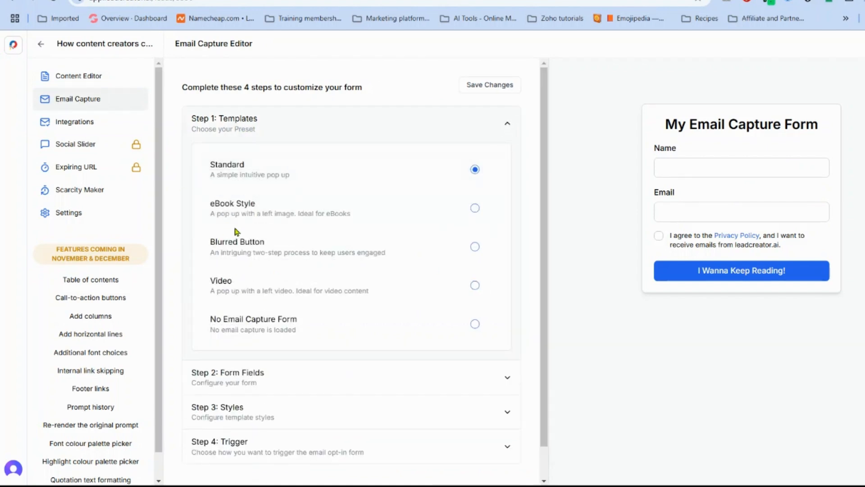
{"action": "left_click", "coordinate": [475, 208]}
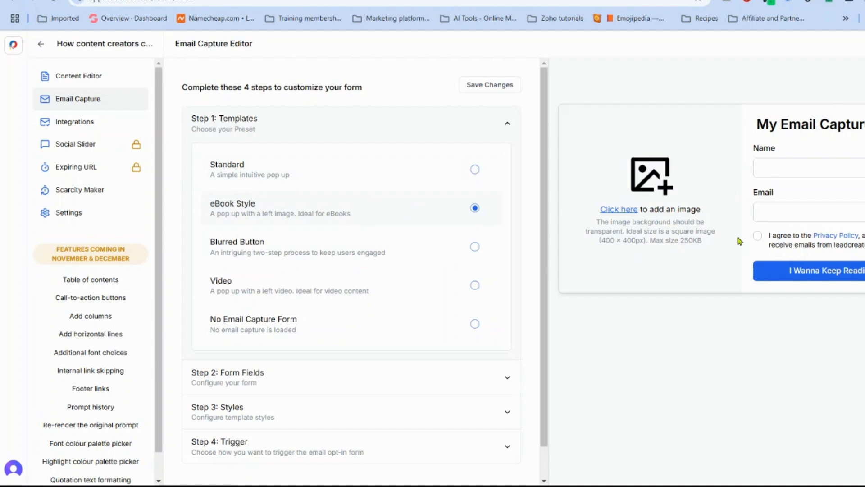
{"action": "left_click", "coordinate": [271, 253]}
{"action": "left_click", "coordinate": [273, 289]}
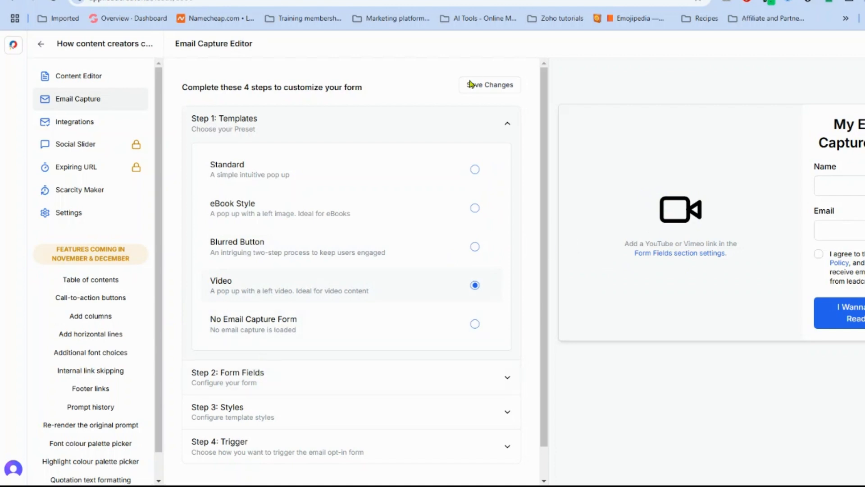
{"action": "left_click", "coordinate": [475, 170]}
- Review the email capture form's fields, including title and privacy policy, and enable double opt-in
{"action": "scroll", "coordinate": [433, 313], "scroll_direction": "down", "scroll_amount": 1}
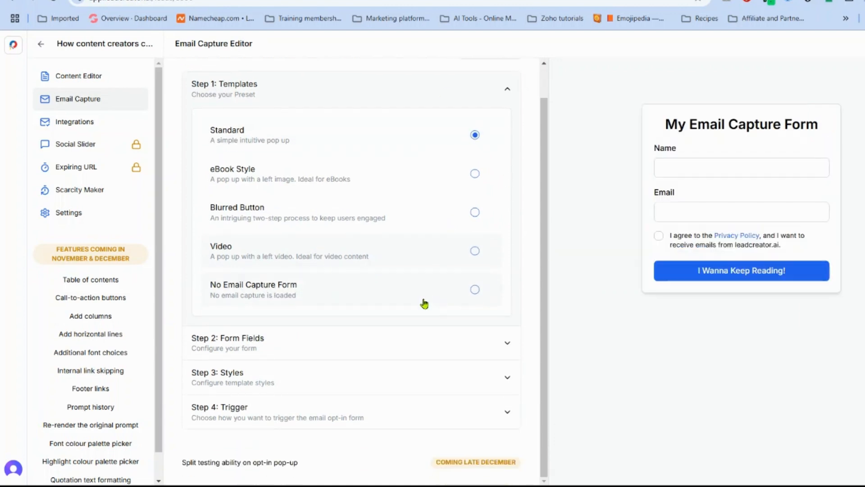
{"action": "left_click", "coordinate": [326, 342]}
{"action": "scroll", "coordinate": [326, 342], "scroll_direction": "down", "scroll_amount": 3}
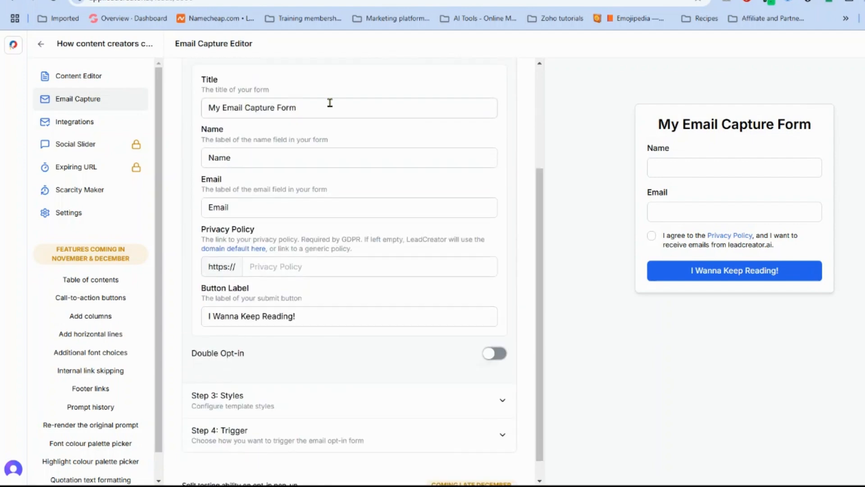
{"action": "triple_click", "coordinate": [349, 110]}
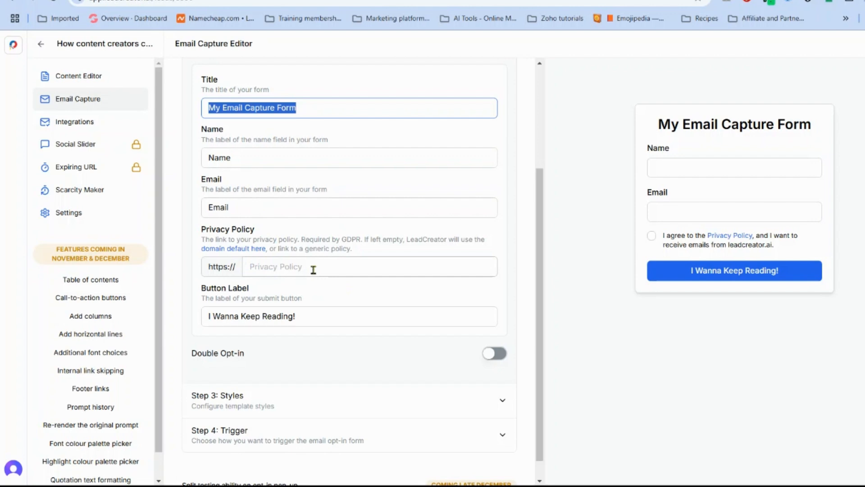
{"action": "left_click", "coordinate": [277, 267]}
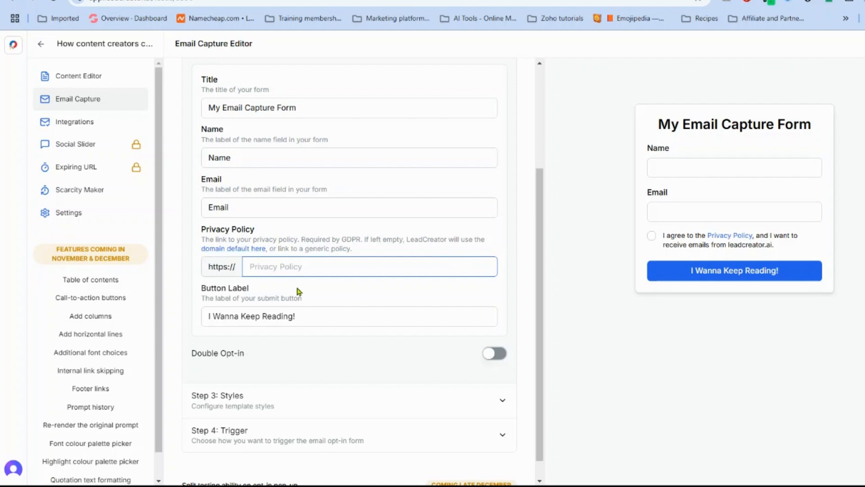
{"action": "scroll", "coordinate": [298, 291], "scroll_direction": "down", "scroll_amount": 1}
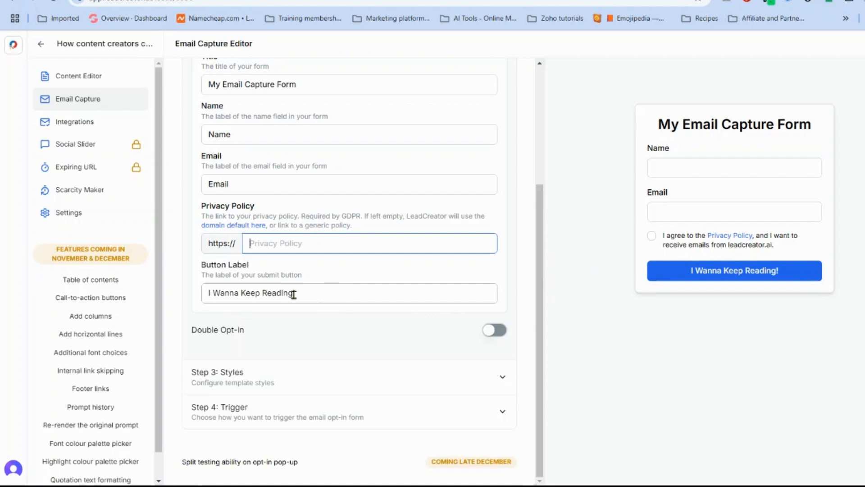
{"action": "scroll", "coordinate": [216, 403], "scroll_direction": "down", "scroll_amount": 1}
{"action": "left_click", "coordinate": [486, 311]}
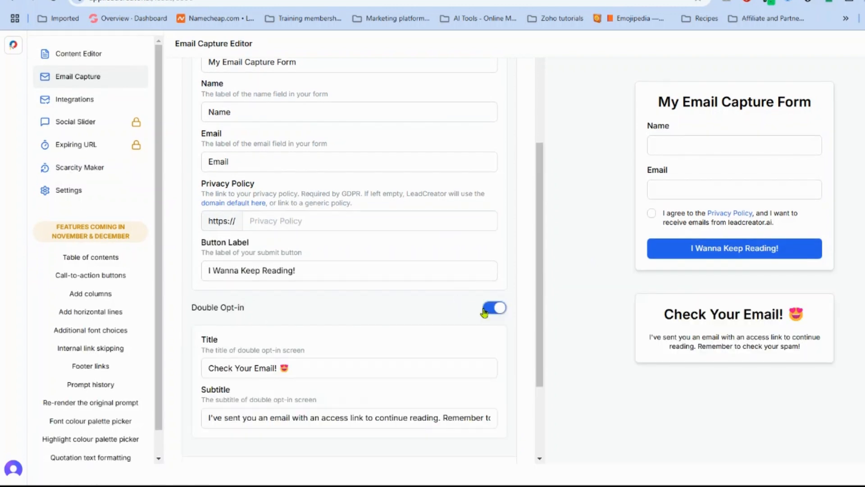
- Examine the double opt-in texts, the form's style settings, and the trigger options including the Blur Timer seconds
{"action": "scroll", "coordinate": [255, 383], "scroll_direction": "down", "scroll_amount": 2}
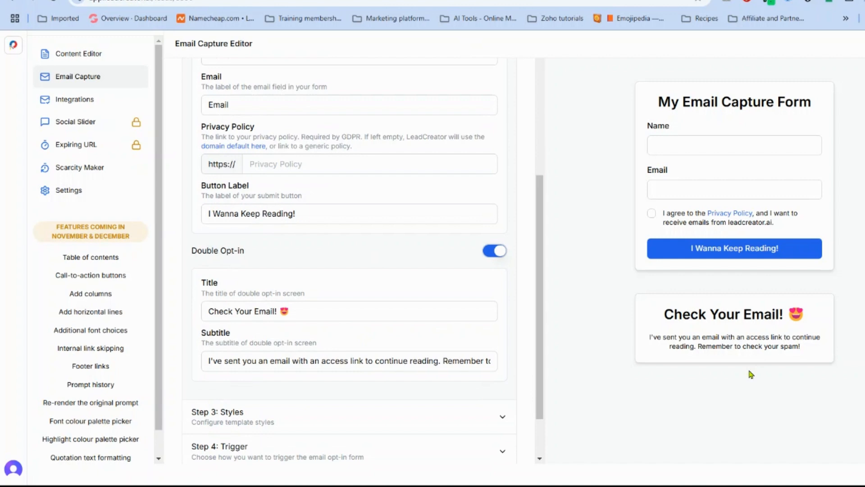
{"action": "scroll", "coordinate": [336, 334], "scroll_direction": "down", "scroll_amount": 1}
{"action": "left_click", "coordinate": [339, 356]}
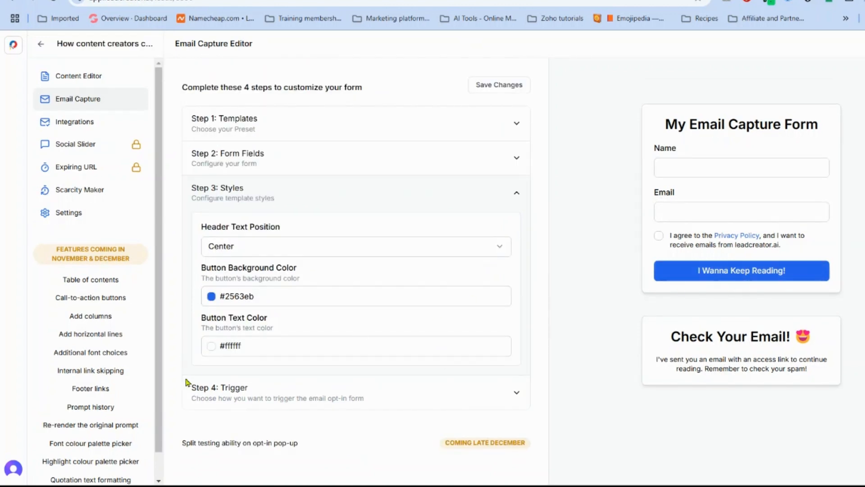
{"action": "left_click", "coordinate": [297, 397]}
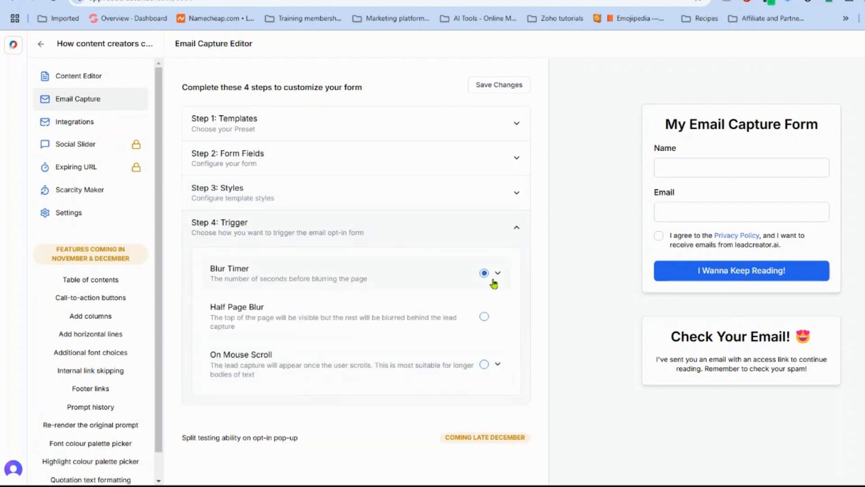
{"action": "left_click", "coordinate": [498, 274]}
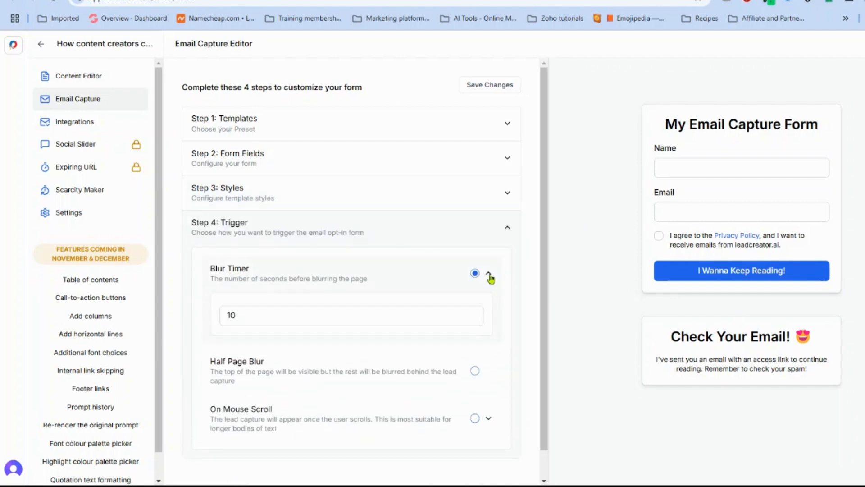
{"action": "left_click", "coordinate": [316, 319]}
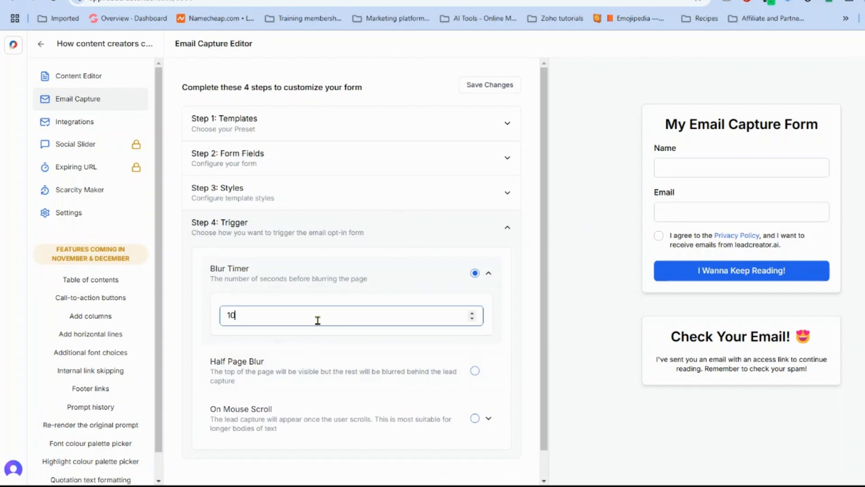
{"action": "left_click", "coordinate": [496, 274]}
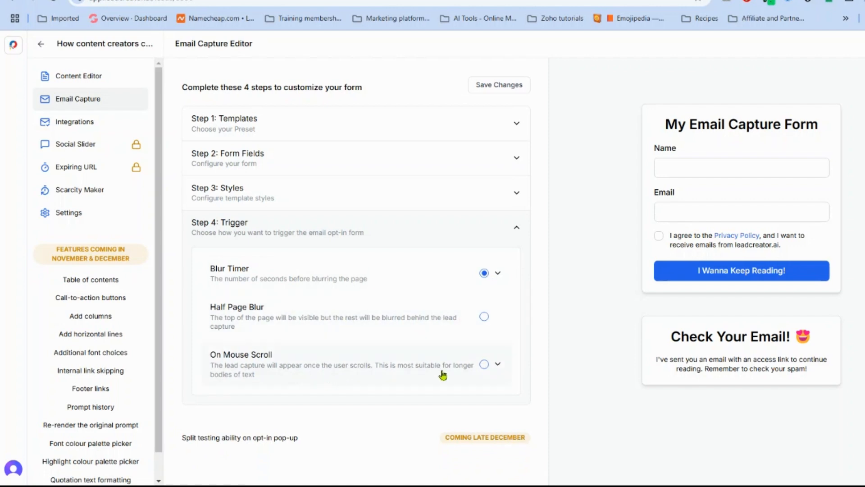
- Open the lead magnet's integrations and collapse the Zapier, Pabbly, Make.com and webhooks section to see the other services
{"action": "left_click", "coordinate": [74, 122]}
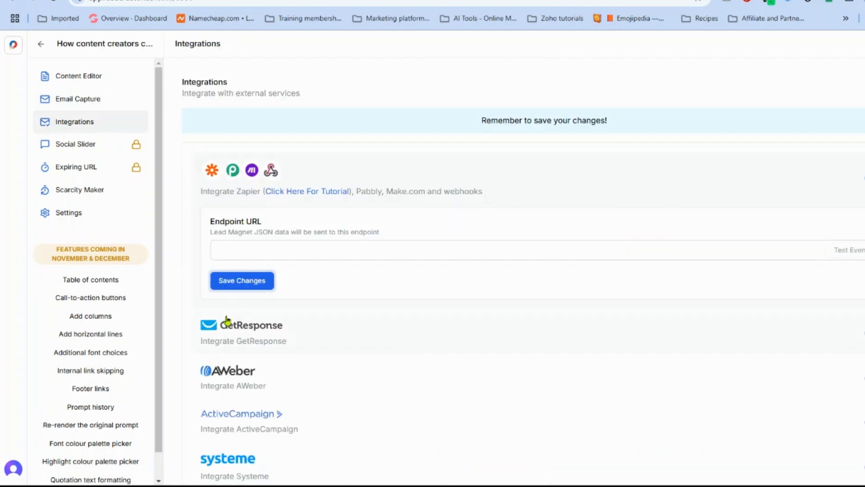
{"action": "left_click", "coordinate": [270, 175]}
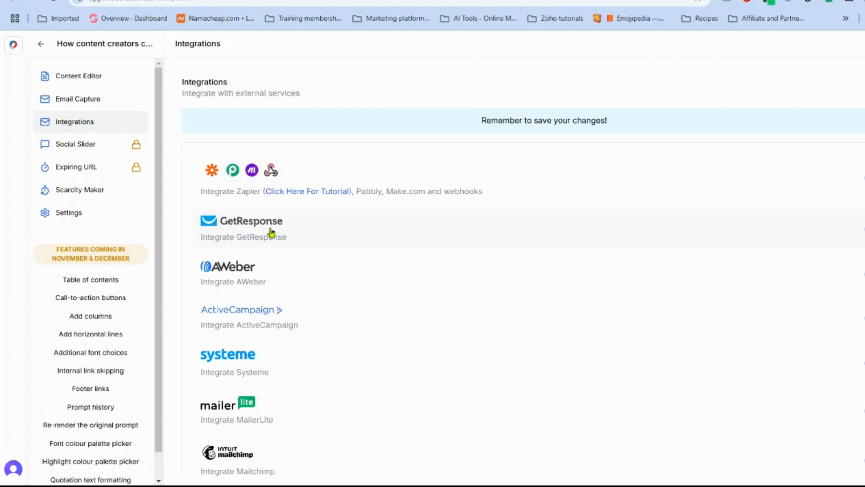
- Review the available and upcoming email service integrations, and expand the Zapier, Pabbly, Make.com and webhooks entry to show its endpoint URL
{"action": "scroll", "coordinate": [243, 294], "scroll_direction": "down", "scroll_amount": 1}
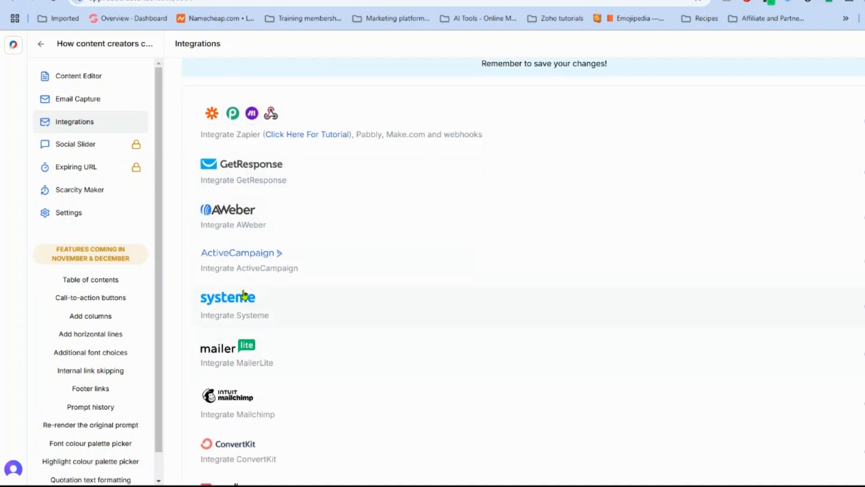
{"action": "scroll", "coordinate": [232, 398], "scroll_direction": "down", "scroll_amount": 6}
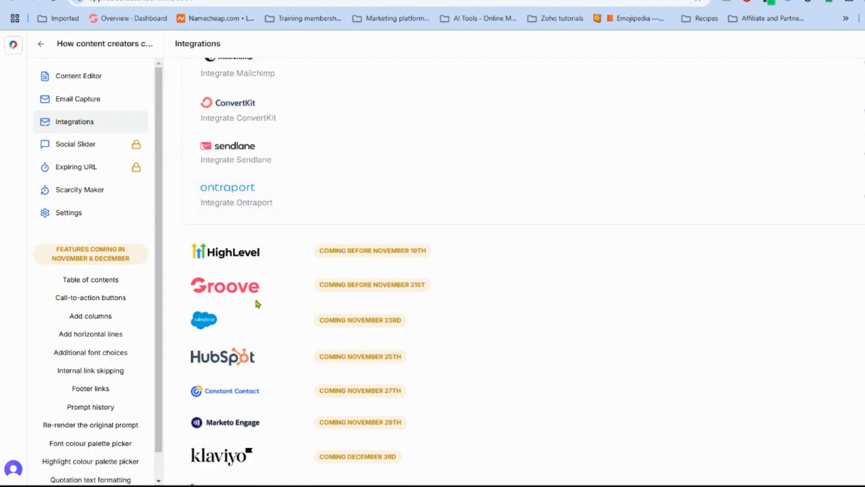
{"action": "scroll", "coordinate": [256, 299], "scroll_direction": "down", "scroll_amount": 6}
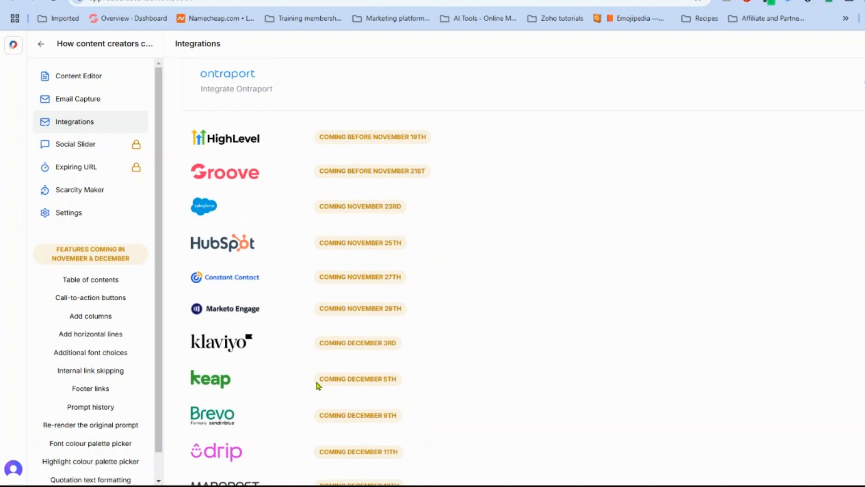
{"action": "scroll", "coordinate": [363, 411], "scroll_direction": "up", "scroll_amount": 12}
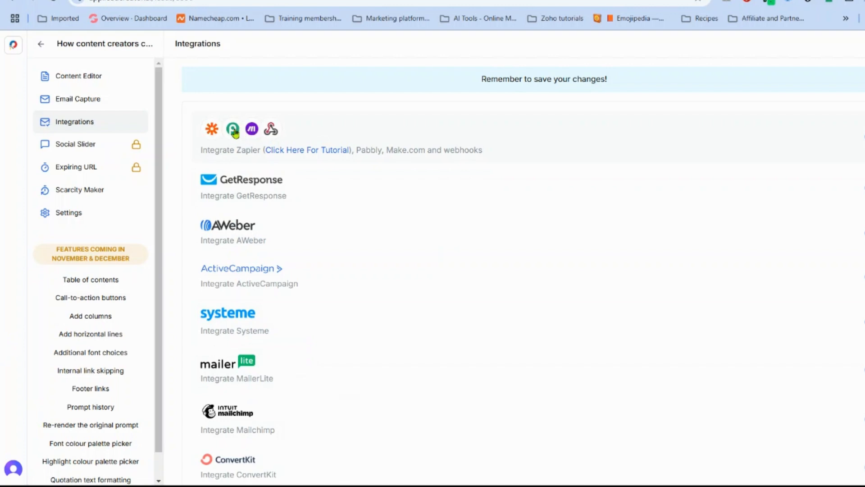
{"action": "left_click", "coordinate": [255, 130]}
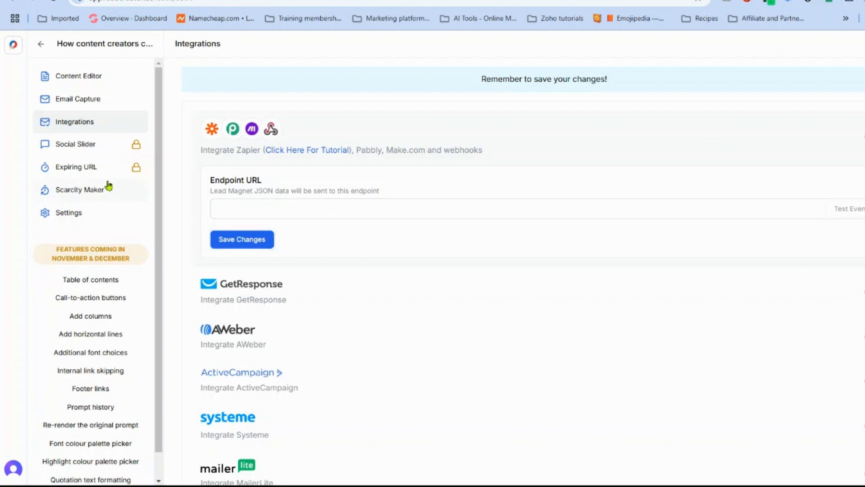
- Return to the lead magnets list, open the unpublished imposter syndrome lead magnet, and publish it
{"action": "left_click", "coordinate": [41, 43]}
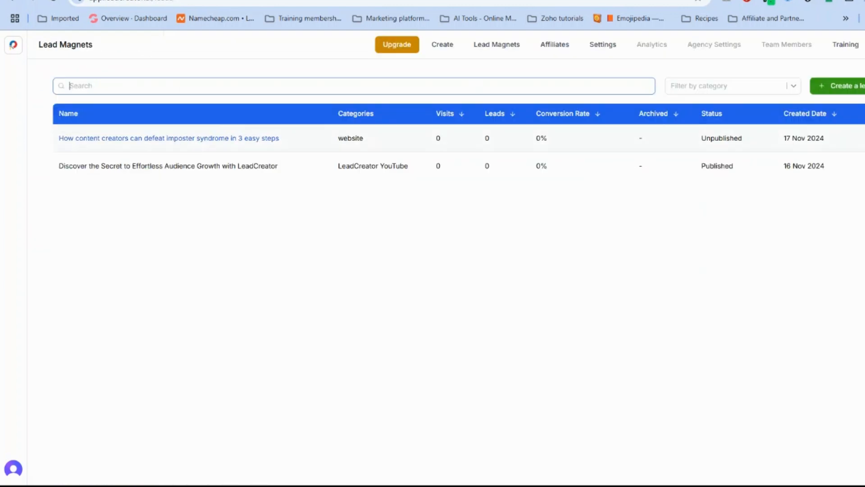
{"action": "left_click", "coordinate": [721, 141]}
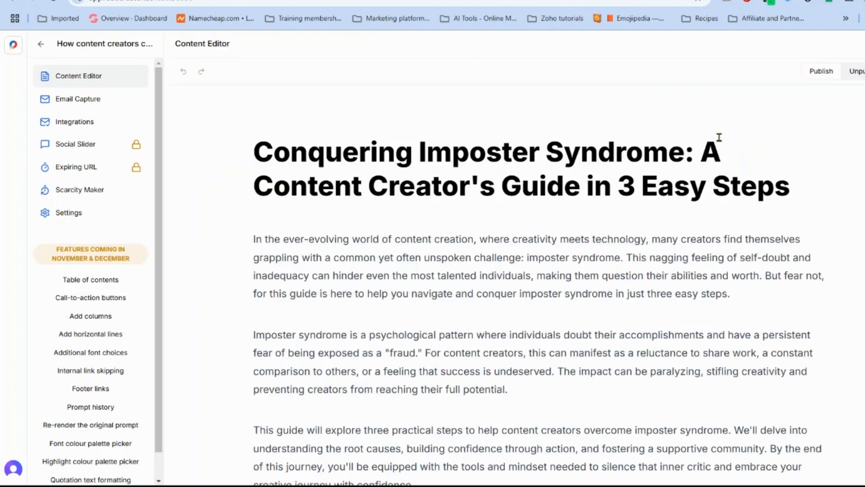
{"action": "left_click", "coordinate": [819, 75]}
- View the published imposter syndrome eBook and look through its live page
{"action": "scroll", "coordinate": [747, 166], "scroll_direction": "down", "scroll_amount": 3}
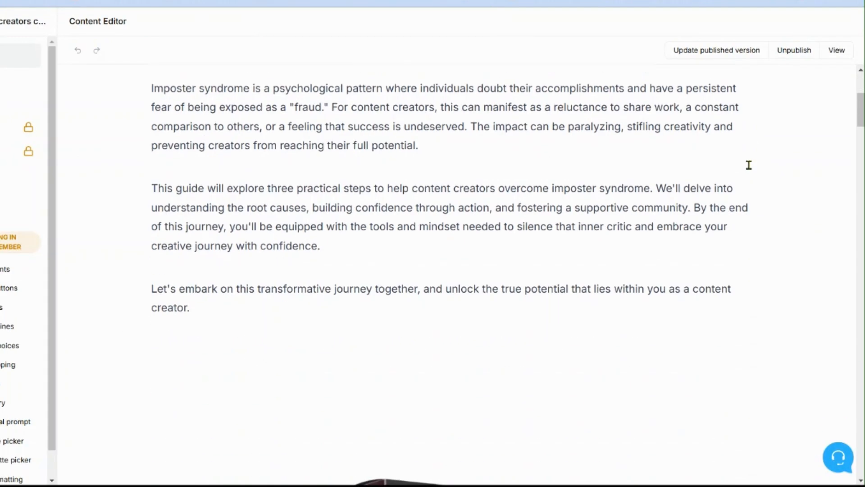
{"action": "scroll", "coordinate": [747, 166], "scroll_direction": "up", "scroll_amount": 3}
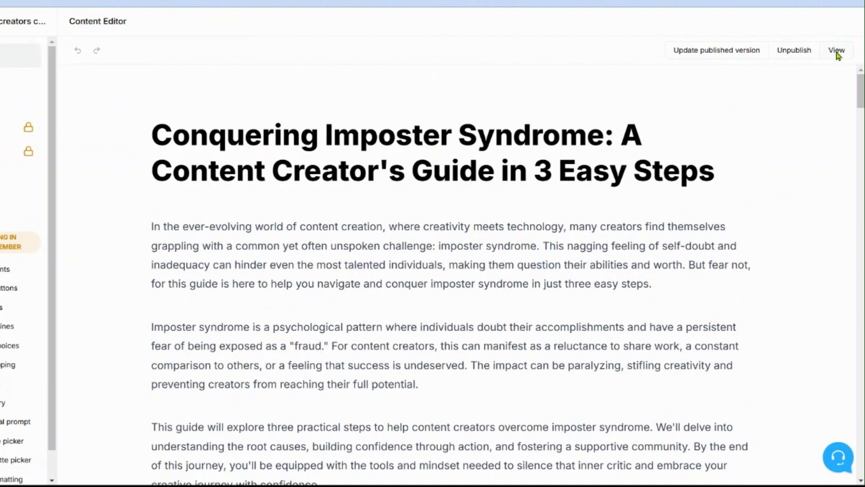
{"action": "left_click", "coordinate": [836, 51]}
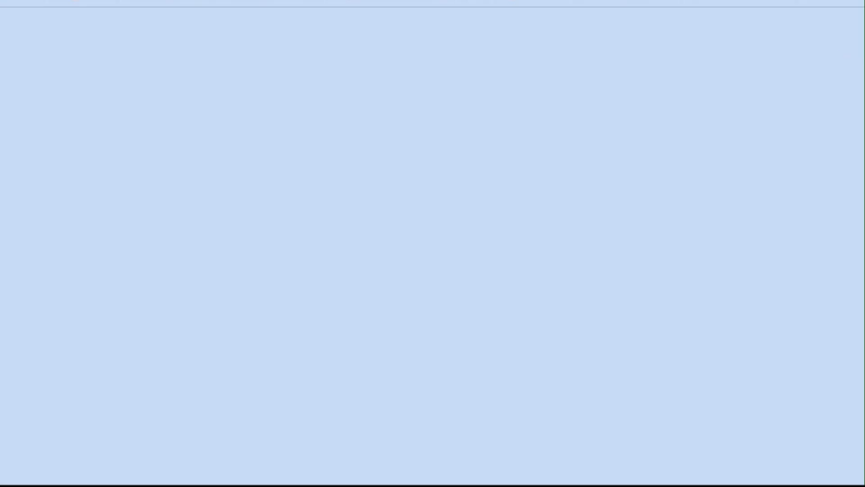
{"action": "scroll", "coordinate": [407, 232], "scroll_direction": "down", "scroll_amount": 20}
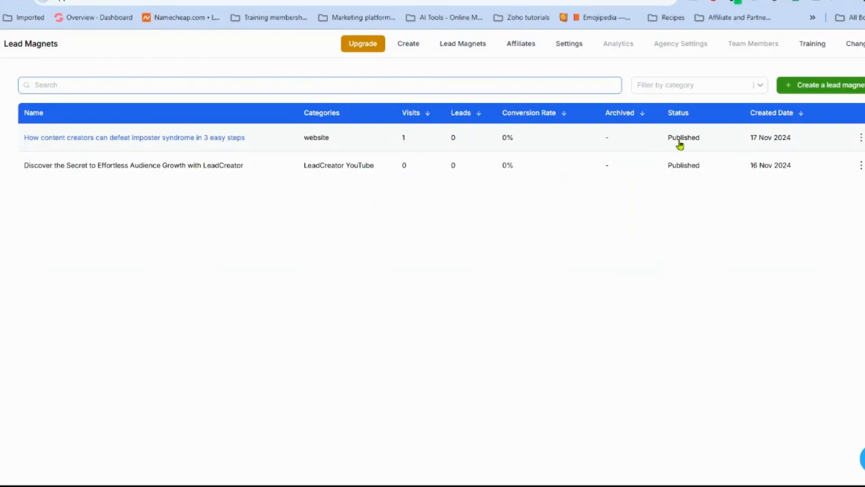
- Review the account's custom domains in the settings, and close them
{"action": "left_click", "coordinate": [564, 45]}
{"action": "left_click", "coordinate": [56, 96]}
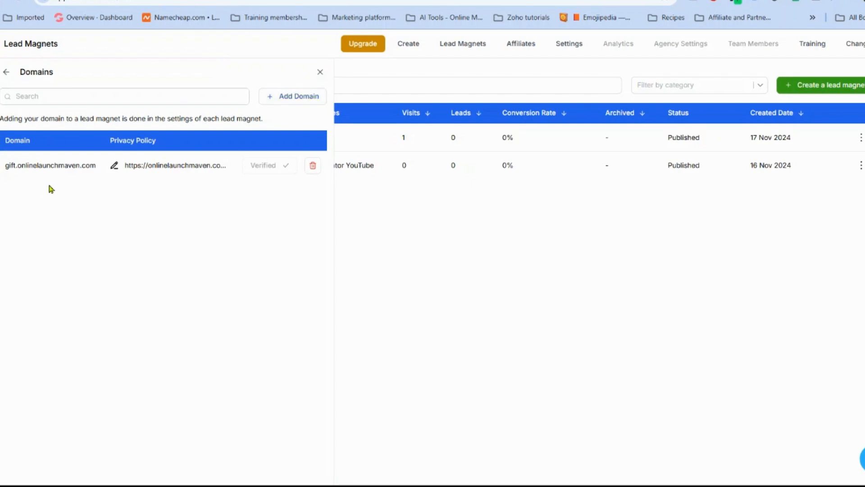
{"action": "key", "text": "Escape"}
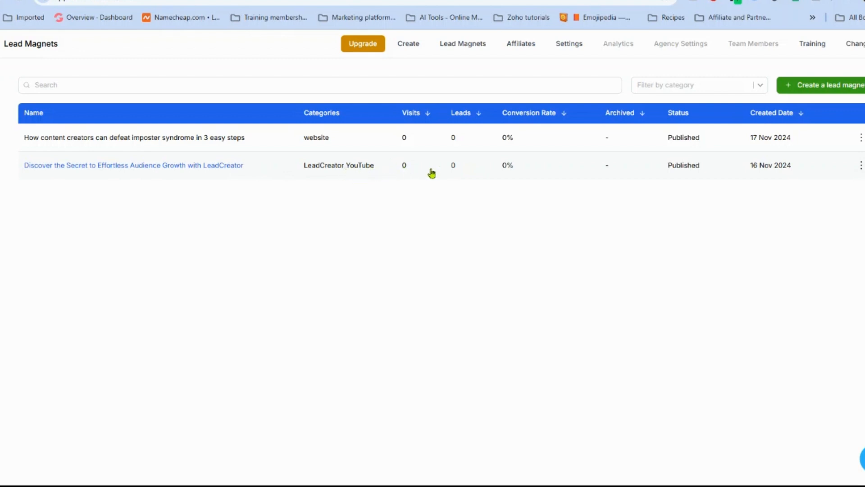
- Look through the templates offered for a new lead magnet, and cancel its creation
{"action": "left_click", "coordinate": [411, 45]}
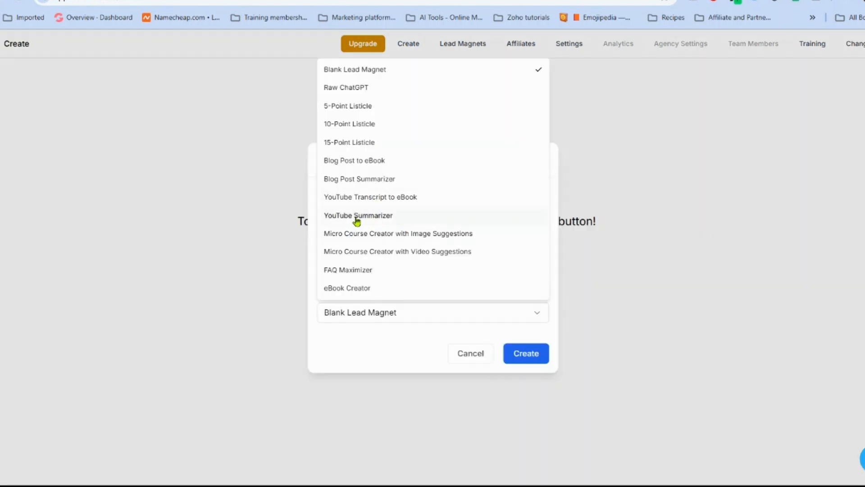
{"action": "left_click", "coordinate": [648, 197]}
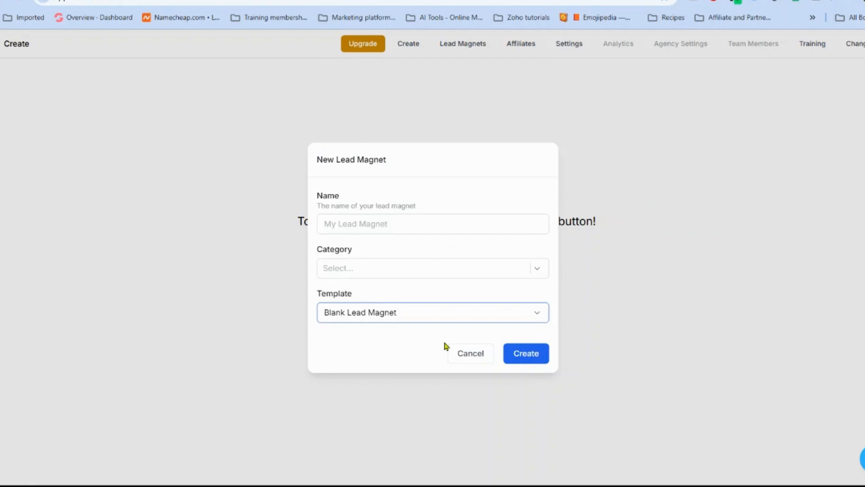
{"action": "left_click", "coordinate": [459, 355]}
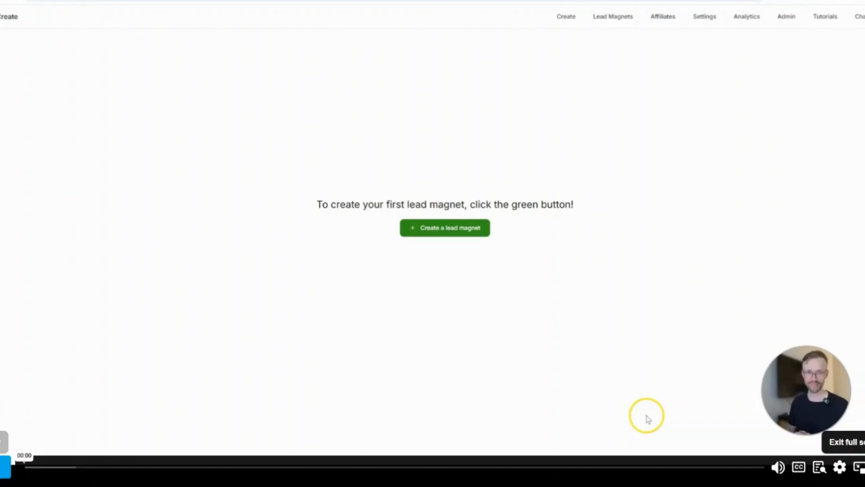
- Play the tutorial video and set up a new lead magnet named "Testing" with the eBook Creator template
{"action": "left_click", "coordinate": [27, 470]}
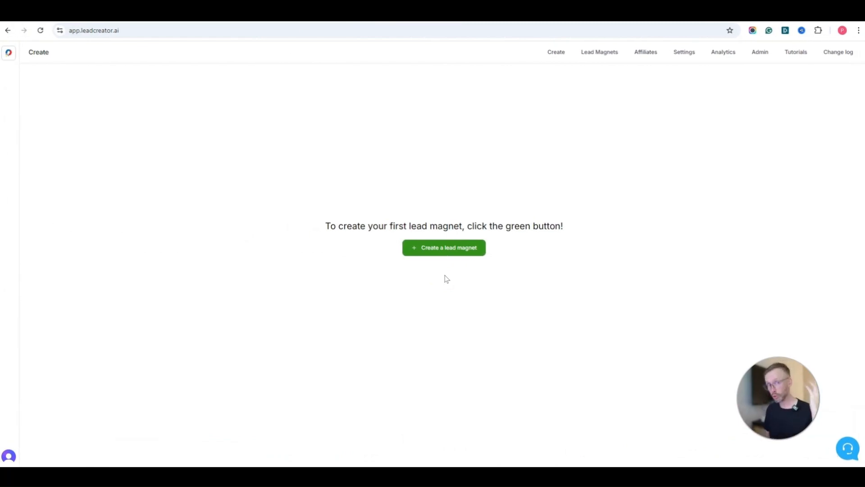
{"action": "left_click", "coordinate": [420, 250]}
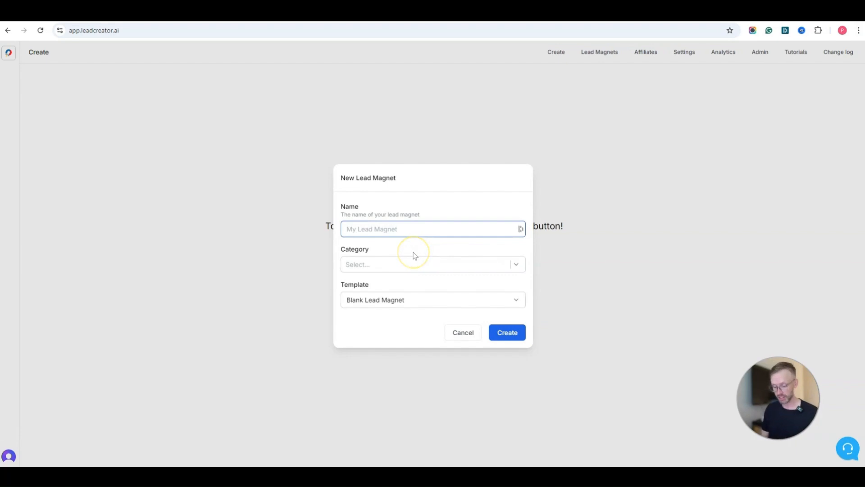
{"action": "type", "text": "Testing"}
{"action": "left_click", "coordinate": [401, 298]}
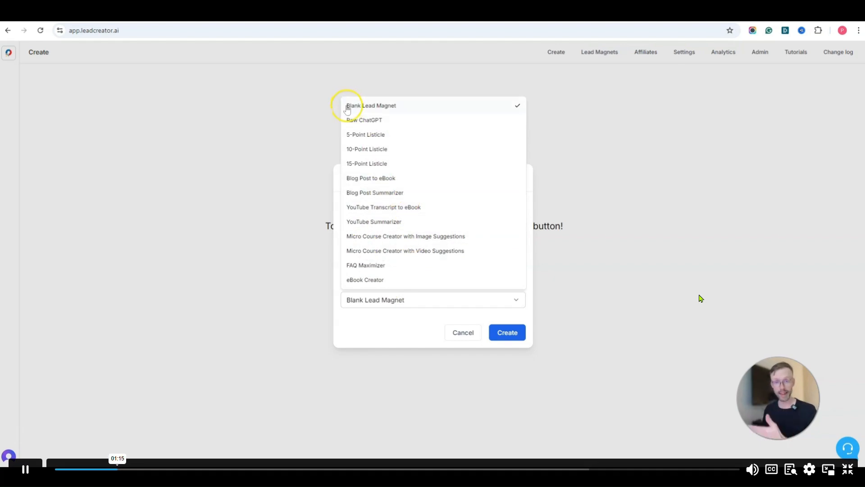
{"action": "left_click", "coordinate": [383, 319]}
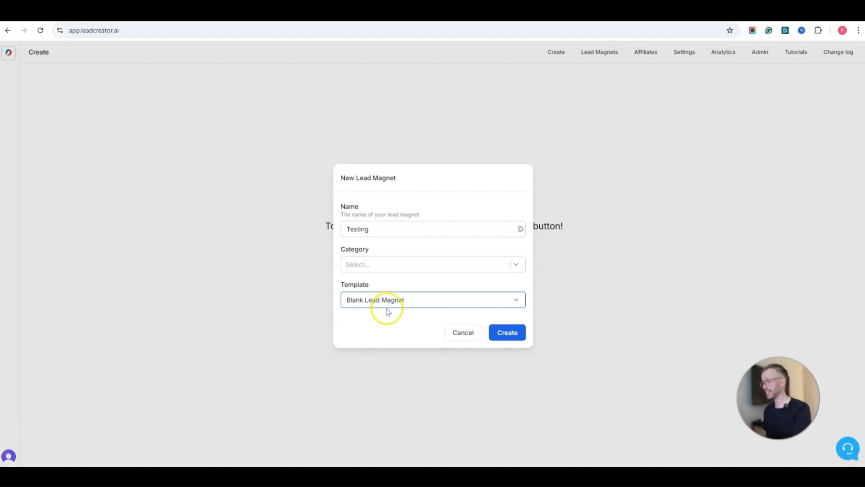
{"action": "left_click", "coordinate": [386, 303]}
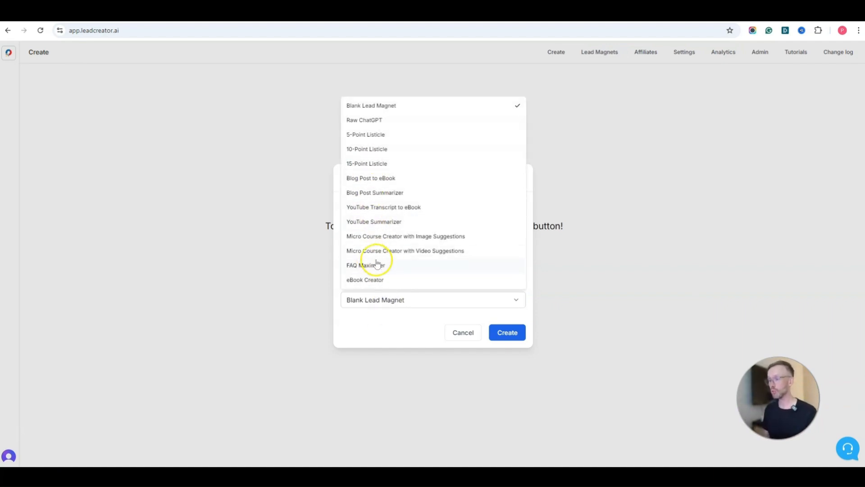
{"action": "left_click", "coordinate": [358, 281]}
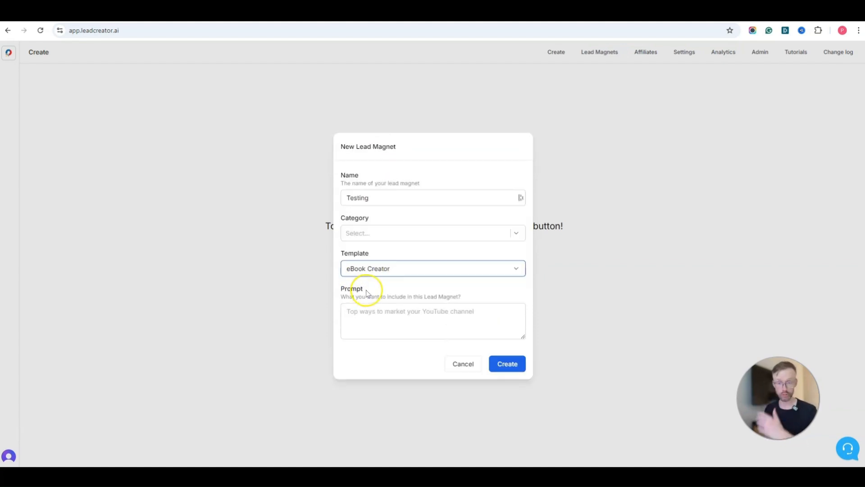
- Enter a detailed prompt for an ebook titled 'Losing Weight for Women Over 50 on a Low Carb Diet' and create the lead magnet
{"action": "left_click_drag", "start_coordinate": [522, 336], "coordinate": [523, 407]}
{"action": "left_click", "coordinate": [380, 245]}
{"action": "type", "text": "I want to write a detailed ebook titled 'Losing Weight for Women Over 50 on a Low Carb Diet.' The ebook should be comprehensive, divided into clear chapters with practical advice and tips. The language should be conversational but informative, and it should include real-life examples and actionable steps. The audience consists of women over 50 who are looking for weight loss solutions and want to understand how a low-carb diet can work for them.  Use H2 tags for subheadings. Separate content into 40-80 word paragraphs to make it easier to read."}
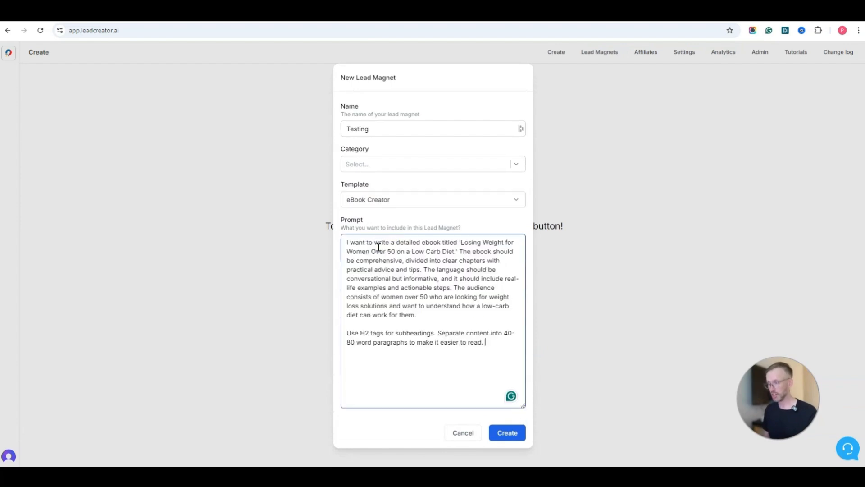
{"action": "left_click", "coordinate": [435, 296]}
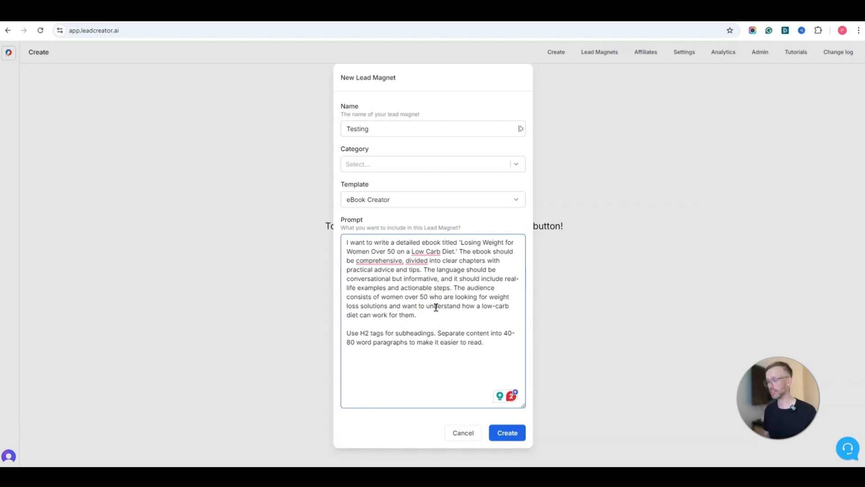
{"action": "left_click", "coordinate": [506, 435]}
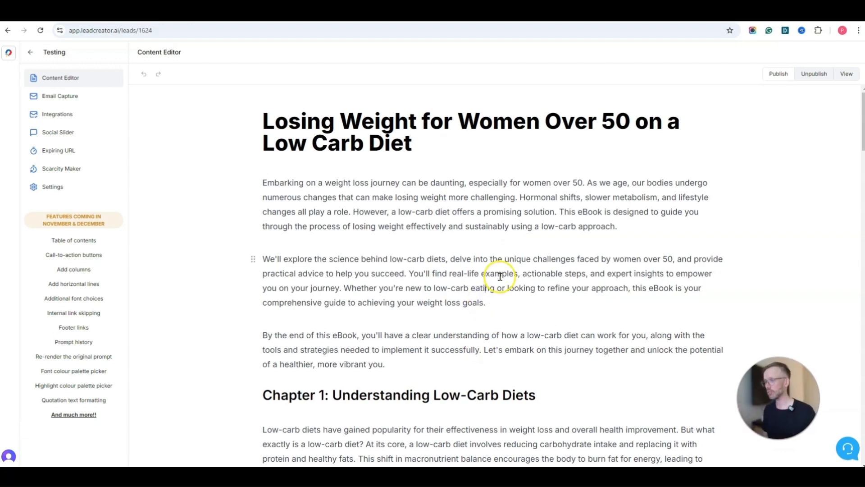
- Read through the generated low-carb diet eBook from the introduction to the conclusion
{"action": "scroll", "coordinate": [502, 290], "scroll_direction": "down", "scroll_amount": 10}
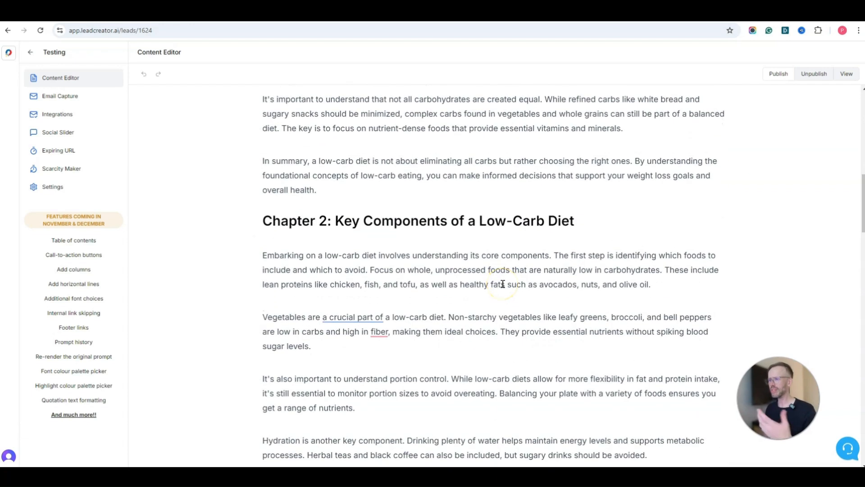
{"action": "left_click", "coordinate": [502, 283]}
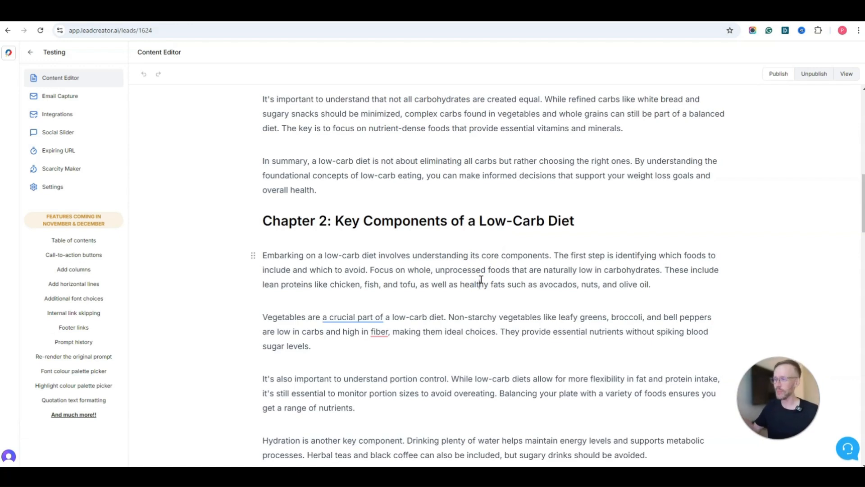
{"action": "left_click", "coordinate": [484, 279]}
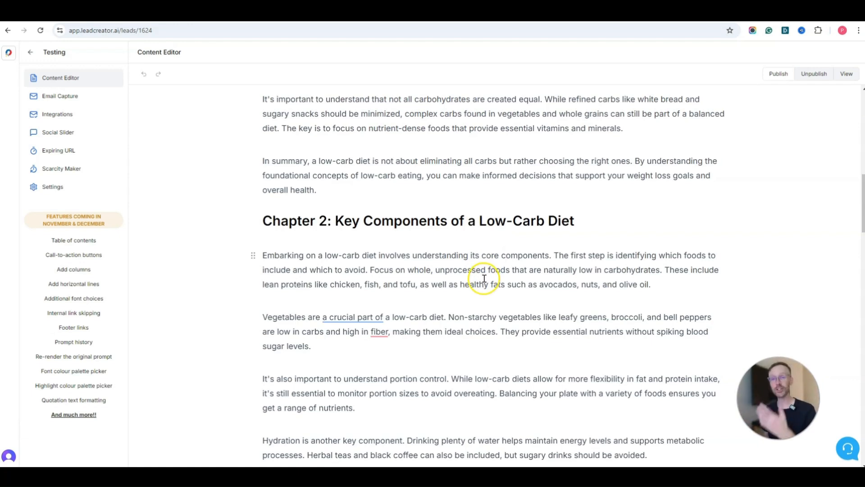
{"action": "scroll", "coordinate": [484, 277], "scroll_direction": "down", "scroll_amount": 7}
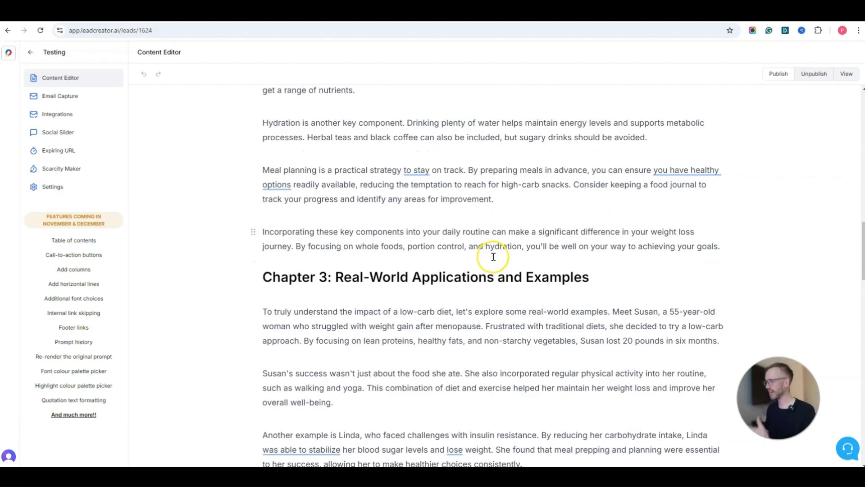
{"action": "scroll", "coordinate": [493, 256], "scroll_direction": "down", "scroll_amount": 20}
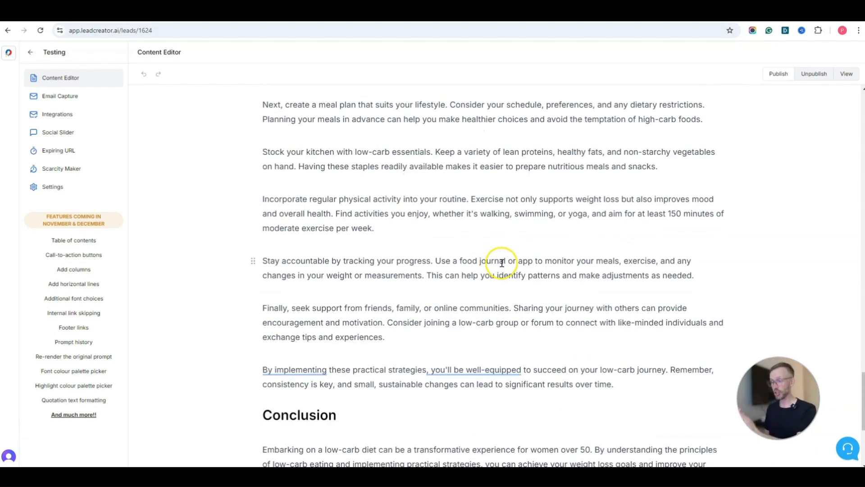
{"action": "scroll", "coordinate": [500, 262], "scroll_direction": "down", "scroll_amount": 5}
{"action": "scroll", "coordinate": [504, 274], "scroll_direction": "up", "scroll_amount": 20}
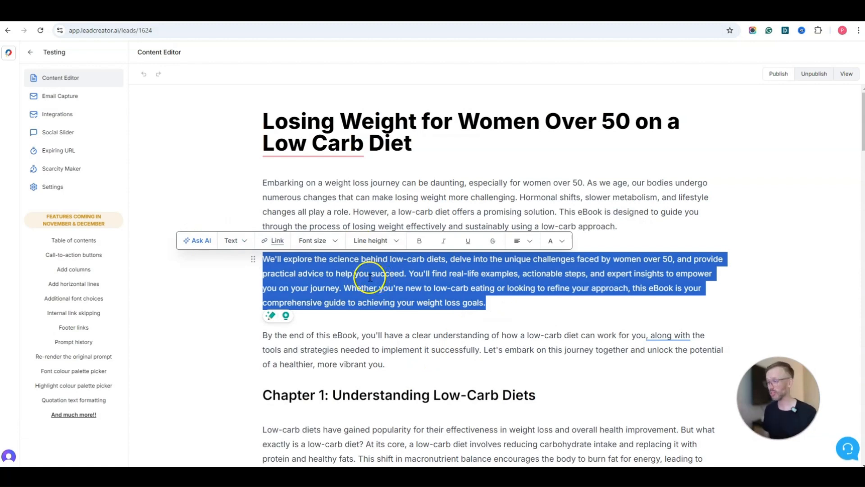
- Ask the AI to "rewrite this in the voice of a pirate" for the selected second introduction paragraph
{"action": "left_click", "coordinate": [188, 242]}
{"action": "scroll", "coordinate": [631, 300], "scroll_direction": "down", "scroll_amount": 1}
{"action": "scroll", "coordinate": [617, 299], "scroll_direction": "down", "scroll_amount": 1}
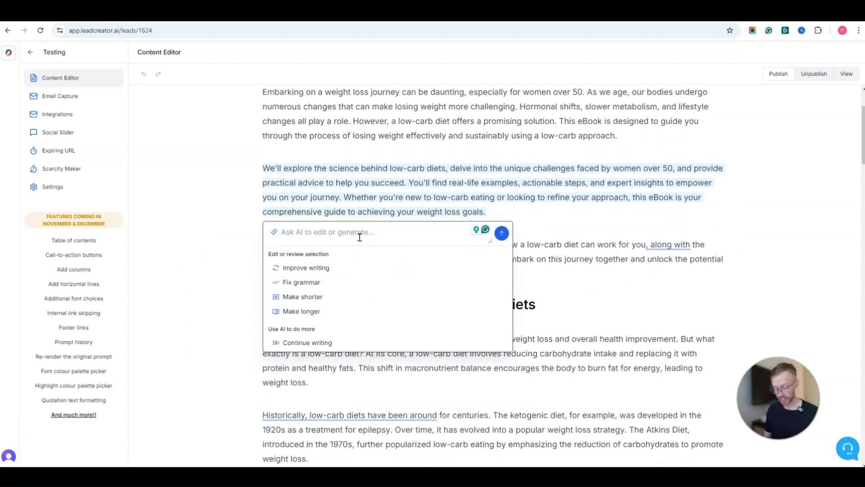
{"action": "type", "text": "rewrite this in the voice of a pirate"}
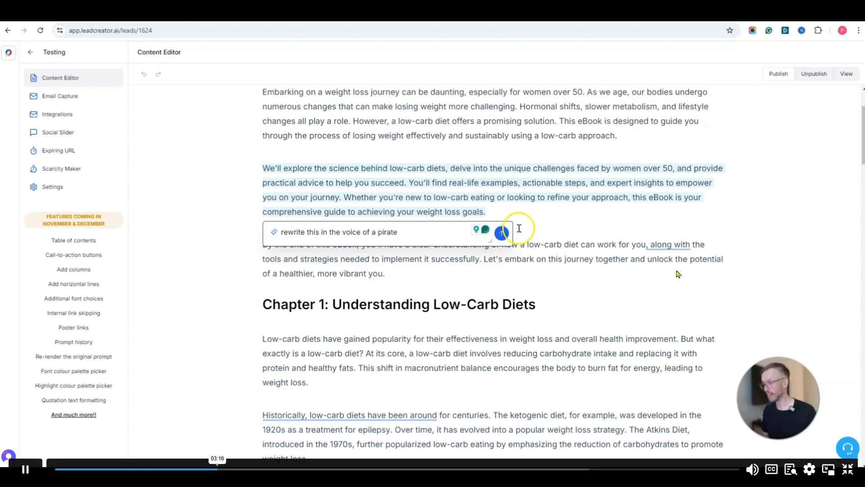
{"action": "left_click", "coordinate": [500, 233]}
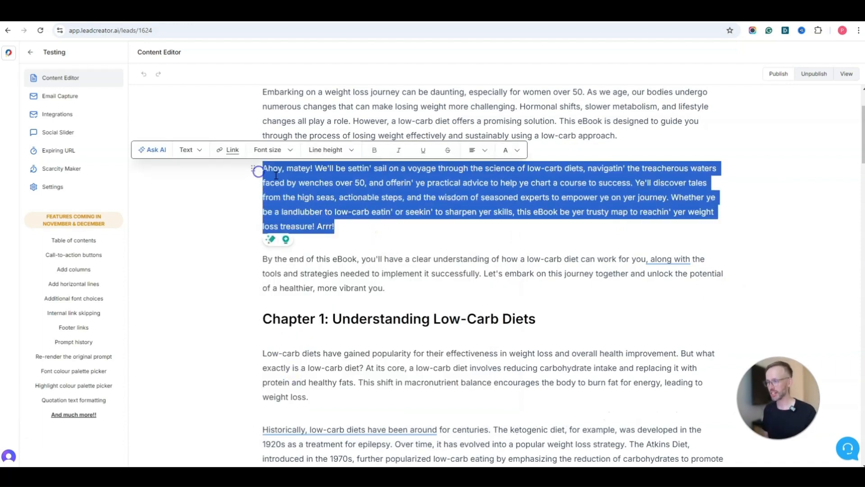
- Move the pirate-style paragraph below the "By the end of this eBook" paragraph, directly above Chapter 1
{"action": "left_click", "coordinate": [318, 185]}
{"action": "left_click_drag", "start_coordinate": [254, 169], "coordinate": [272, 293]}
{"action": "scroll", "coordinate": [276, 367], "scroll_direction": "up", "scroll_amount": 1}
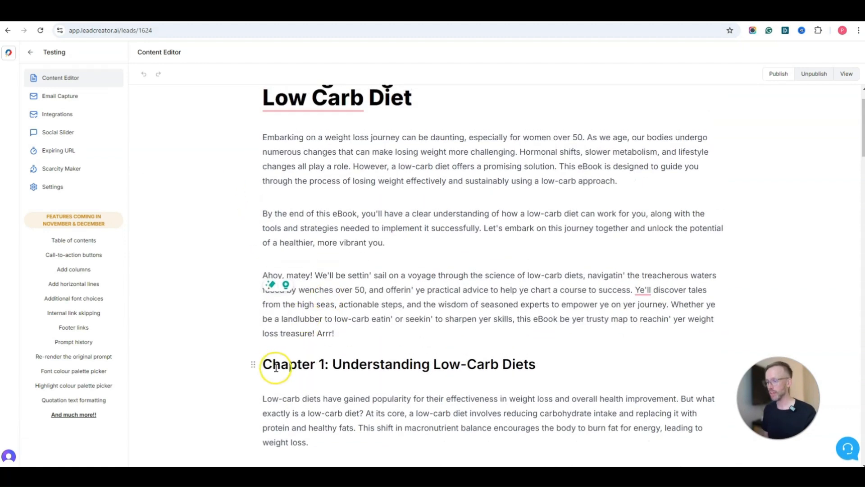
- Move the Chapter 1 heading above the pirate-style paragraph and bring up the block command list on a new line beneath the heading
{"action": "left_click_drag", "start_coordinate": [252, 363], "coordinate": [283, 264]}
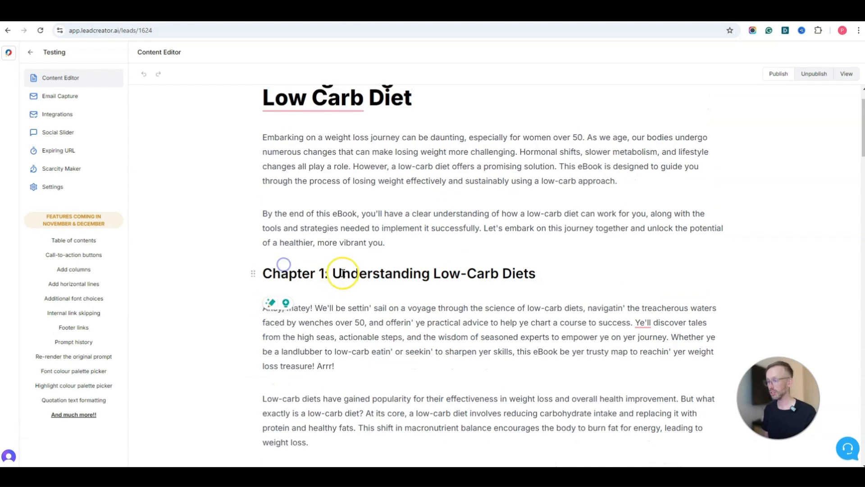
{"action": "scroll", "coordinate": [547, 245], "scroll_direction": "down", "scroll_amount": 1}
{"action": "left_click", "coordinate": [545, 226]}
{"action": "key", "text": "Return"}
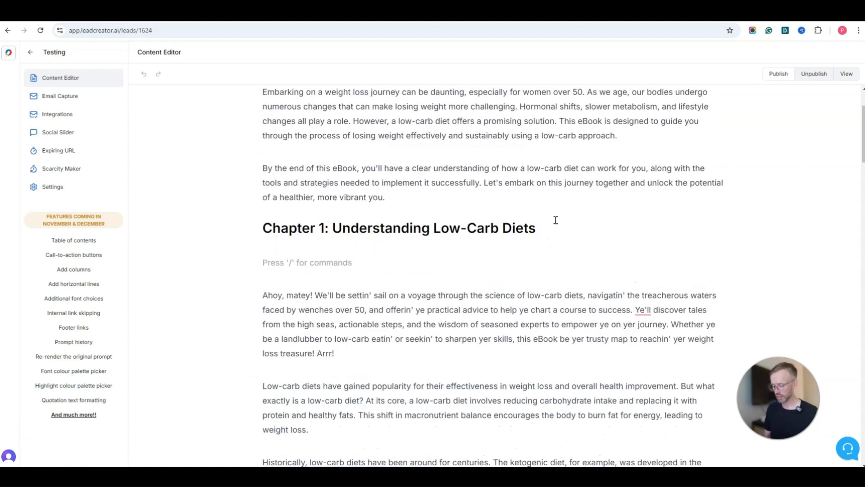
{"action": "type", "text": "/"}
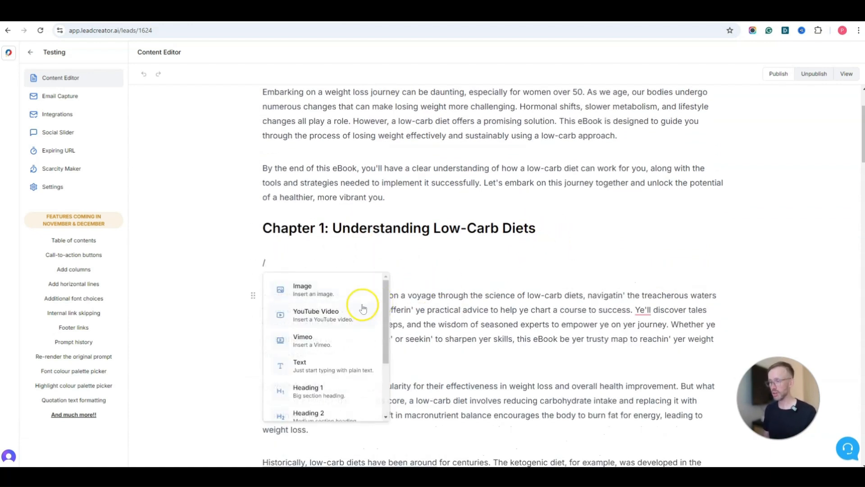
{"action": "left_click", "coordinate": [449, 307]}
{"action": "scroll", "coordinate": [453, 310], "scroll_direction": "up", "scroll_amount": 2}
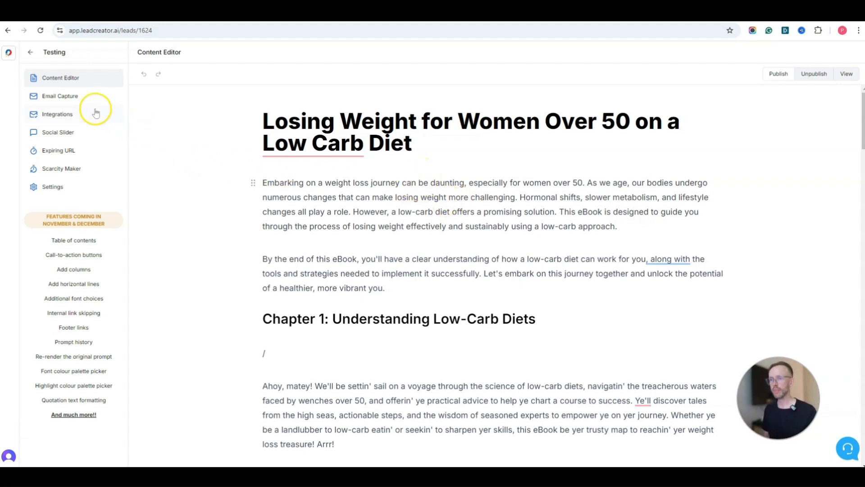
- Preview the eBook Style, Blurred Button, Video and No Email Capture Form templates in the email capture settings
{"action": "left_click", "coordinate": [73, 96]}
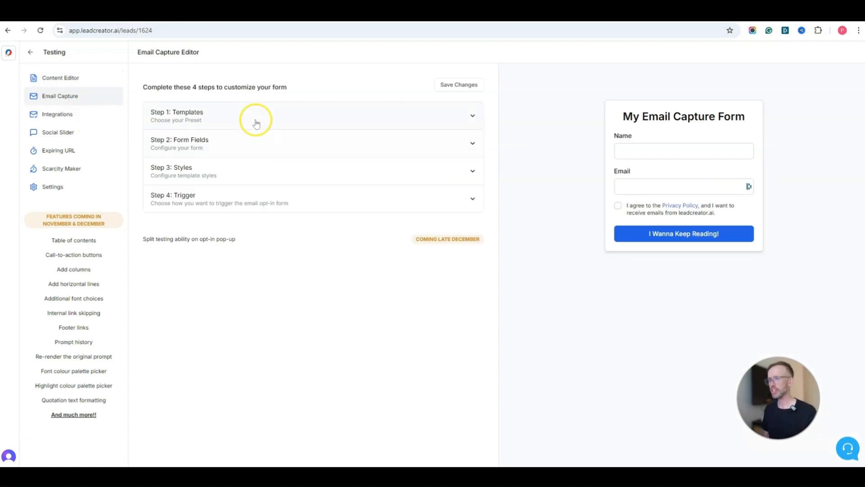
{"action": "left_click", "coordinate": [255, 122]}
{"action": "left_click", "coordinate": [228, 179]}
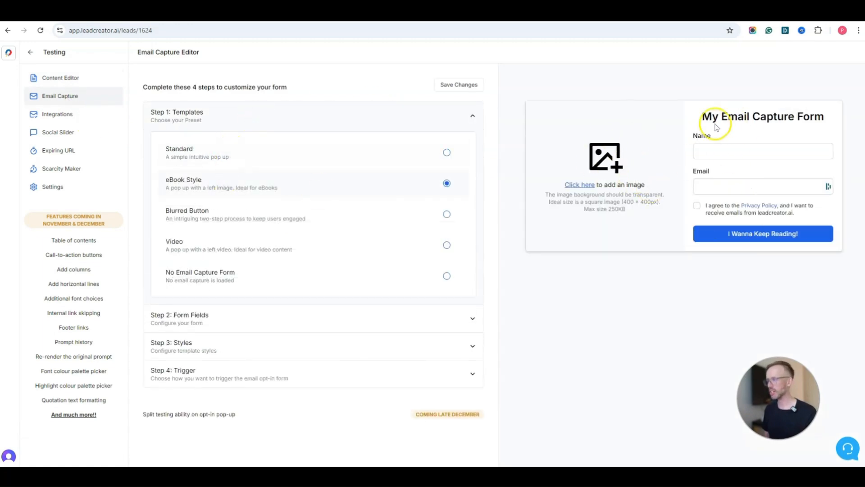
{"action": "left_click", "coordinate": [202, 210]}
{"action": "left_click", "coordinate": [201, 243]}
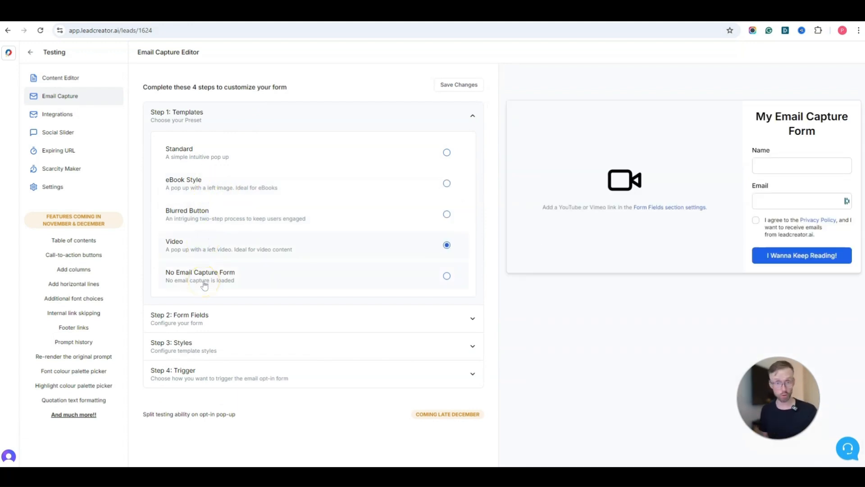
{"action": "left_click", "coordinate": [203, 284]}
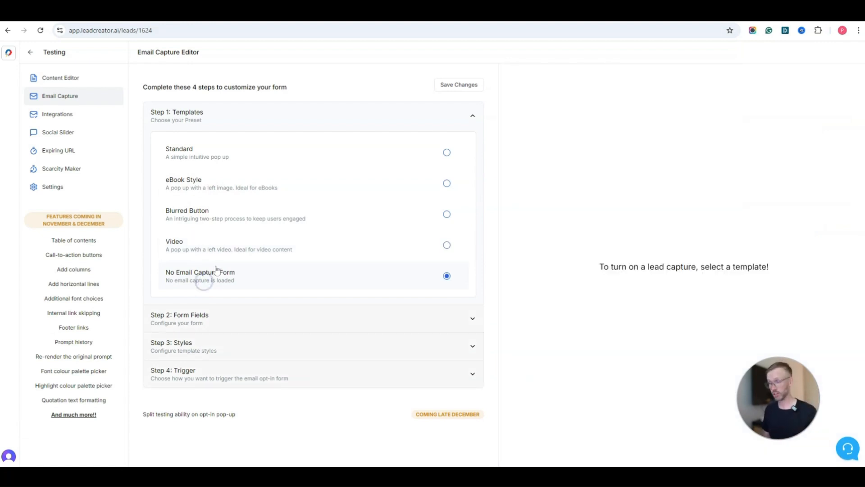
- Apply the eBook Style template to the email capture form and add the image Can-An-Image-Say-A-Thousand-Words
{"action": "left_click", "coordinate": [212, 188]}
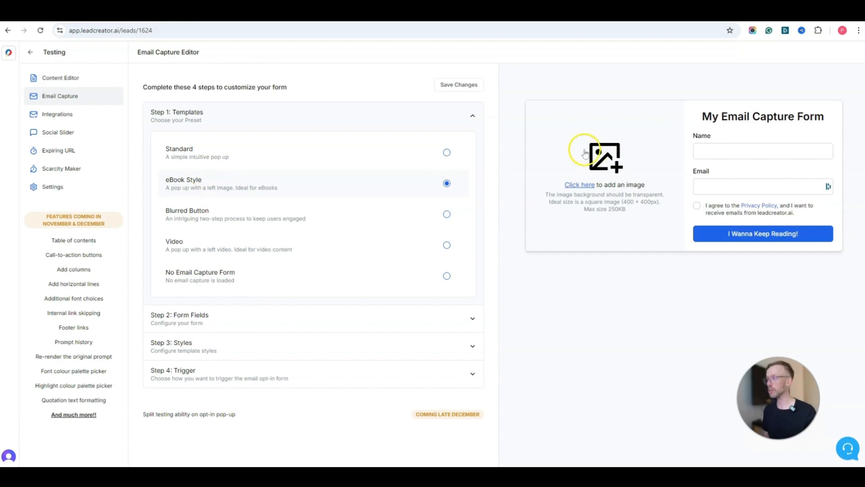
{"action": "left_click", "coordinate": [594, 178]}
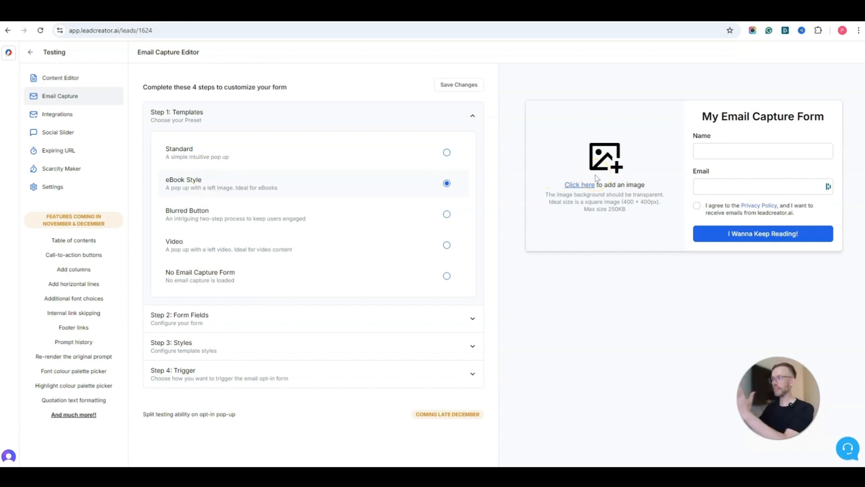
{"action": "left_click", "coordinate": [579, 184]}
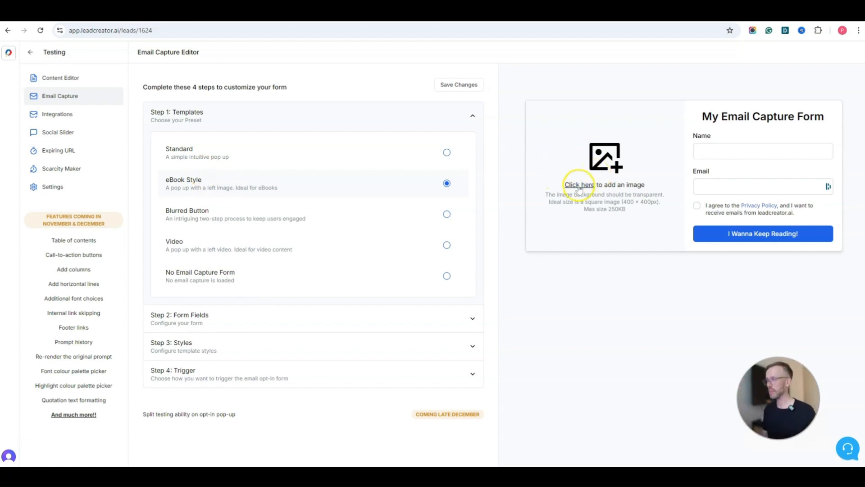
{"action": "scroll", "coordinate": [236, 187], "scroll_direction": "down", "scroll_amount": 5}
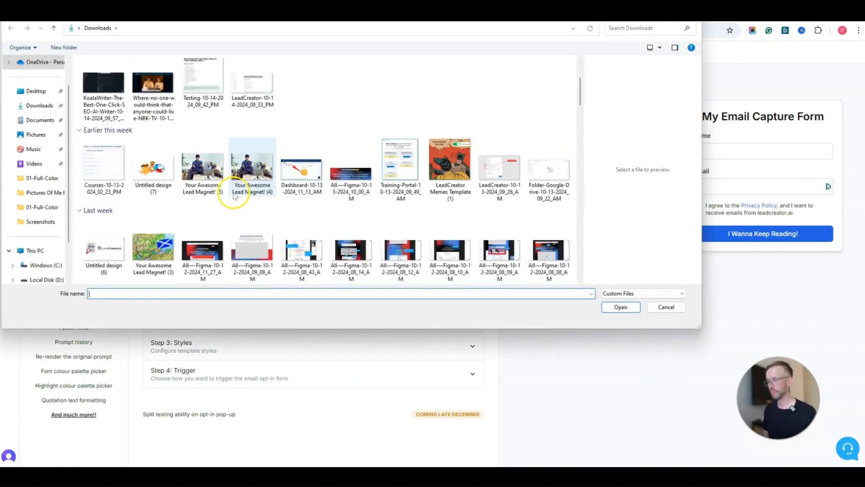
{"action": "left_click", "coordinate": [118, 238]}
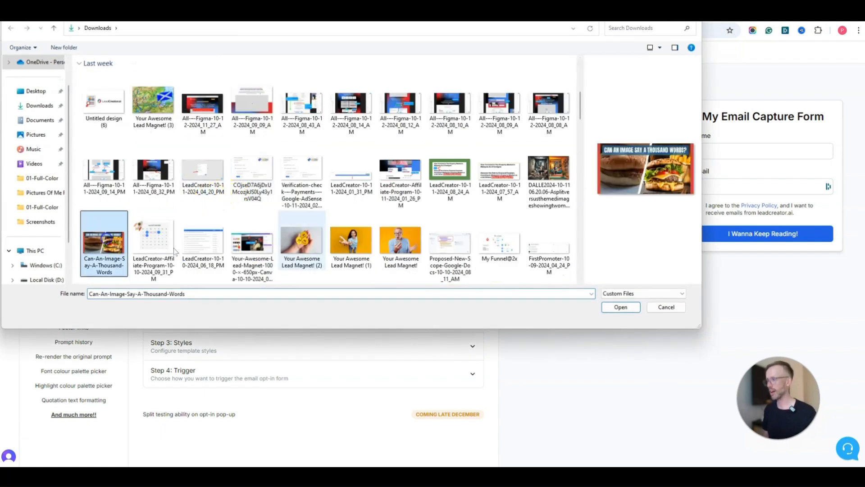
{"action": "left_click", "coordinate": [621, 306]}
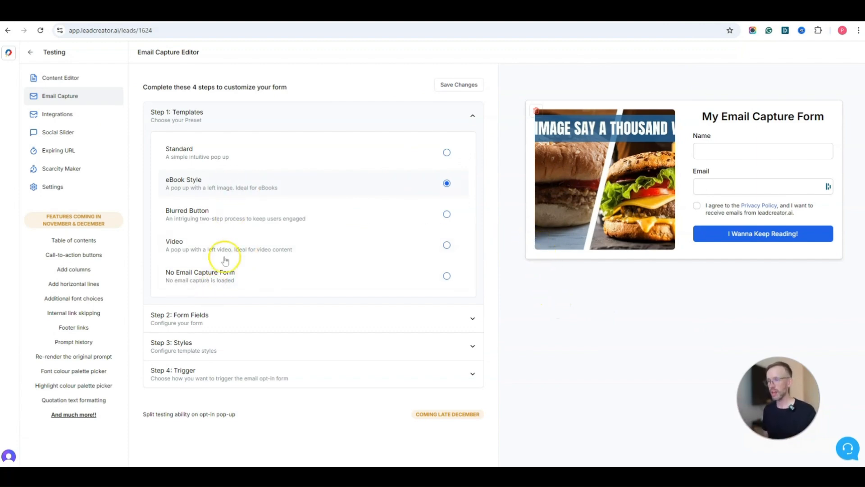
- Change the email capture form's title to "CHANGE THIS TO WHATEVER"
{"action": "left_click", "coordinate": [228, 318]}
{"action": "left_click_drag", "start_coordinate": [233, 222], "coordinate": [137, 226]}
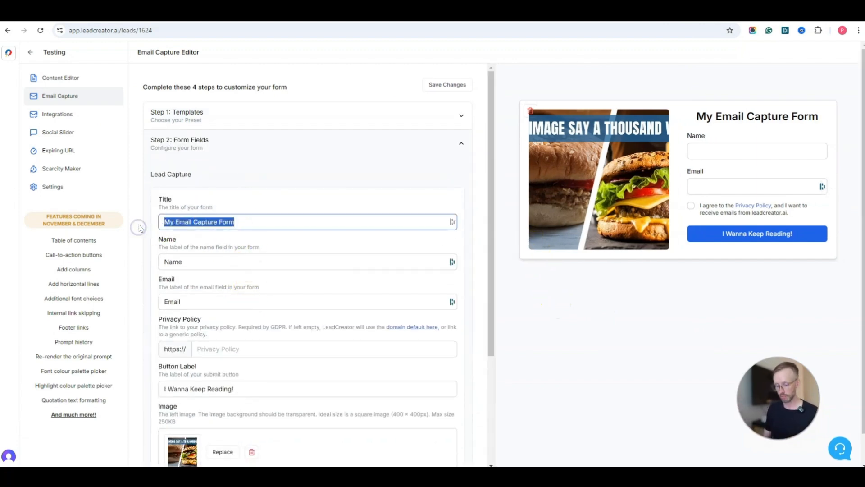
{"action": "type", "text": "CHANGE THIS "}
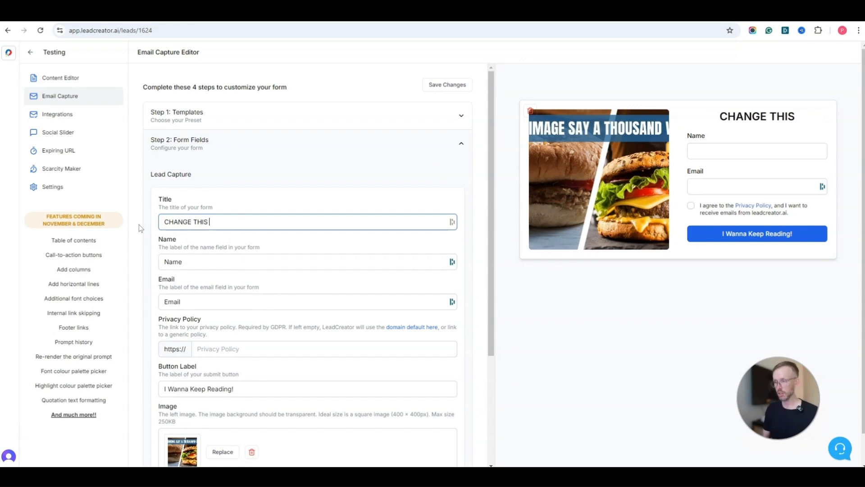
{"action": "type", "text": "TO WHATEVER"}
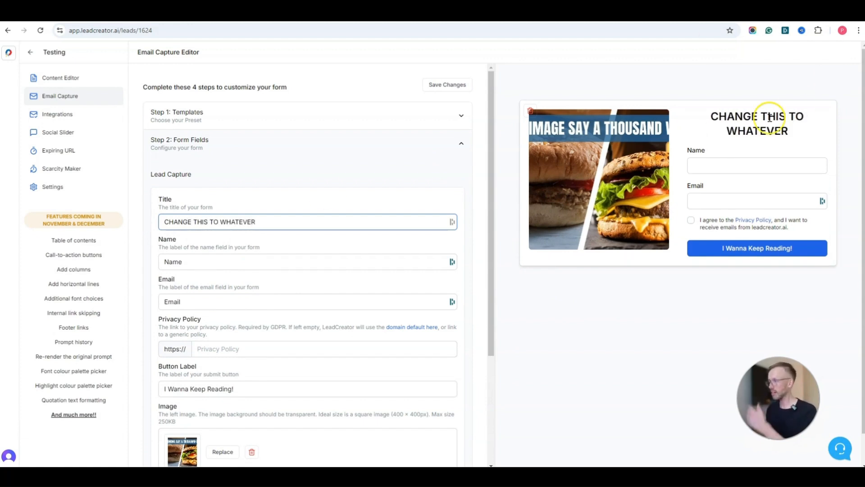
- Turn on Double Opt-in for the form to preview its confirmation message, and turn it back off
{"action": "scroll", "coordinate": [225, 275], "scroll_direction": "down", "scroll_amount": 1}
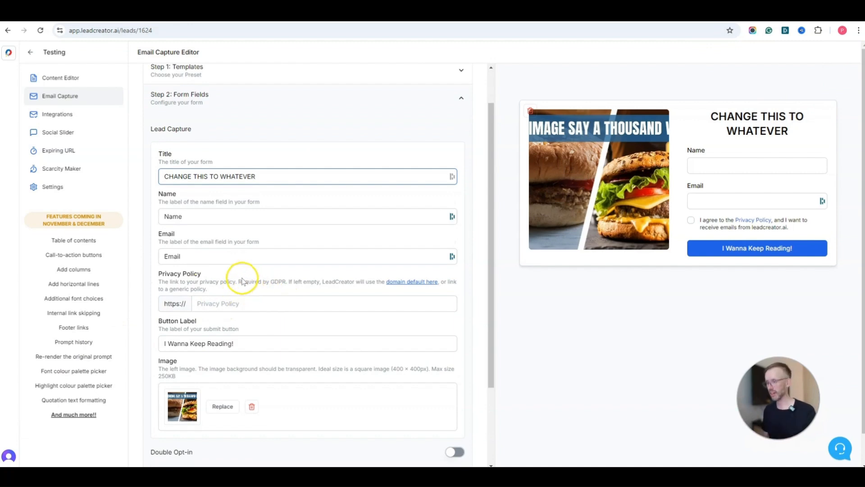
{"action": "scroll", "coordinate": [242, 280], "scroll_direction": "down", "scroll_amount": 2}
{"action": "scroll", "coordinate": [242, 280], "scroll_direction": "down", "scroll_amount": 1}
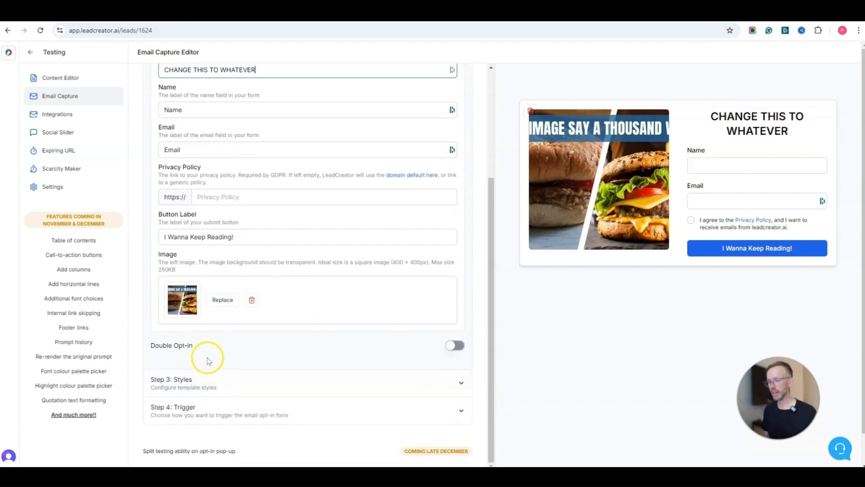
{"action": "left_click", "coordinate": [455, 346]}
{"action": "scroll", "coordinate": [440, 332], "scroll_direction": "down", "scroll_amount": 2}
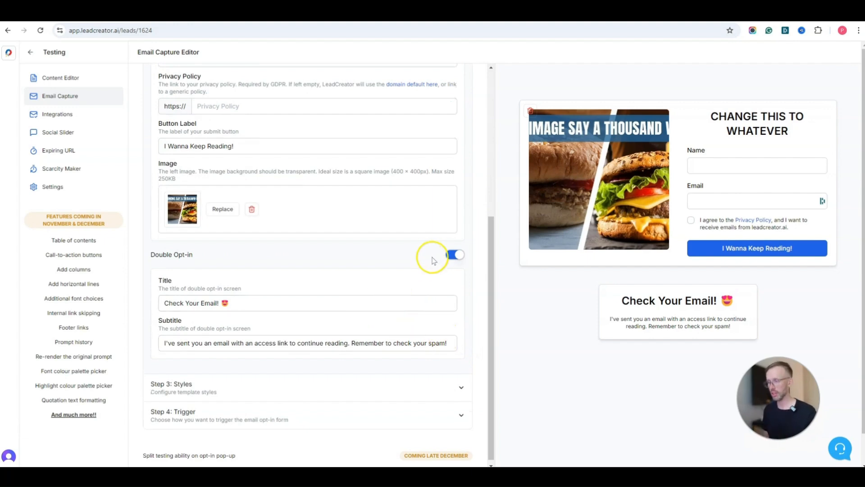
{"action": "left_click", "coordinate": [455, 253]}
- Set the form's button background color to green, #00bb45
{"action": "left_click", "coordinate": [199, 380]}
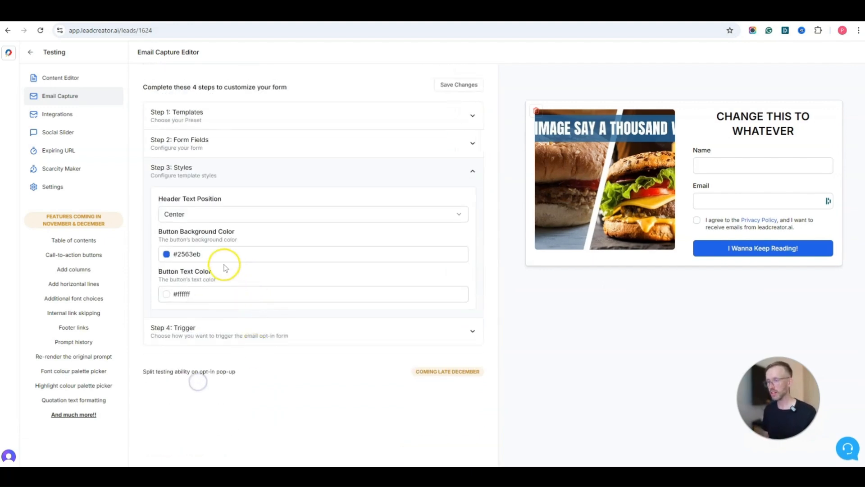
{"action": "left_click", "coordinate": [167, 255]}
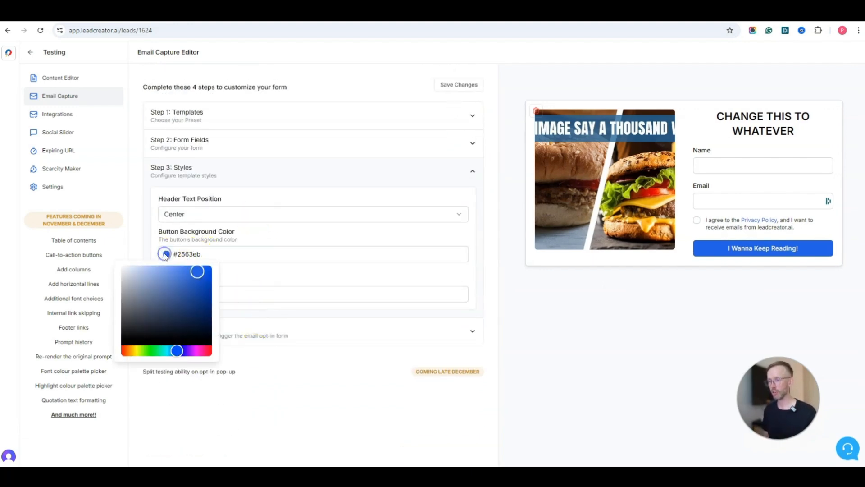
{"action": "left_click", "coordinate": [158, 352]}
{"action": "left_click_drag", "start_coordinate": [177, 304], "coordinate": [212, 287]}
{"action": "left_click", "coordinate": [325, 260]}
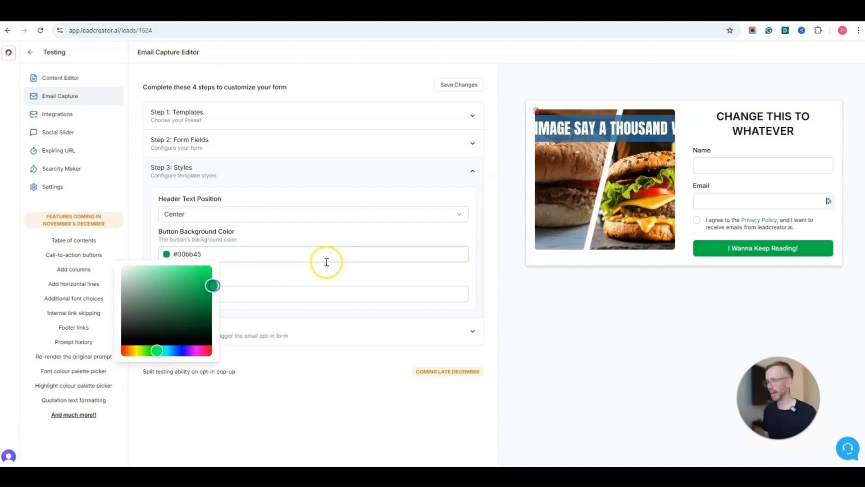
- Save the email capture form with the Half Page Blur trigger and open the lead magnet's Integrations settings
{"action": "left_click", "coordinate": [203, 332]}
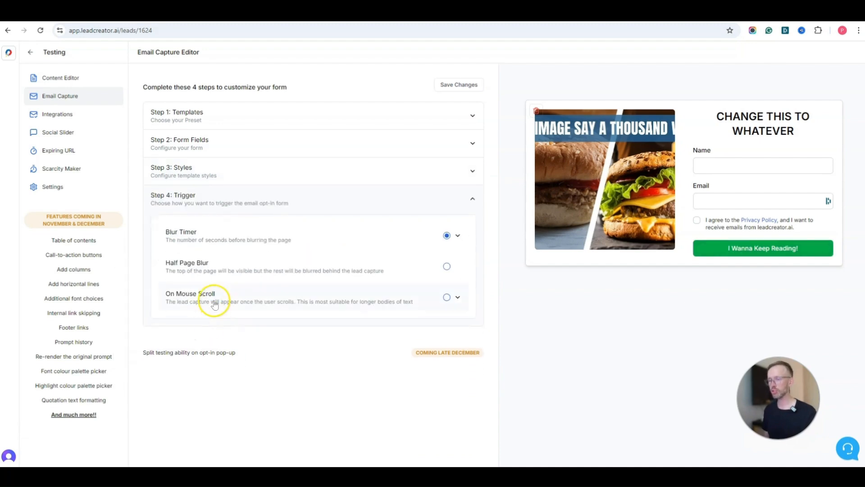
{"action": "left_click", "coordinate": [207, 267]}
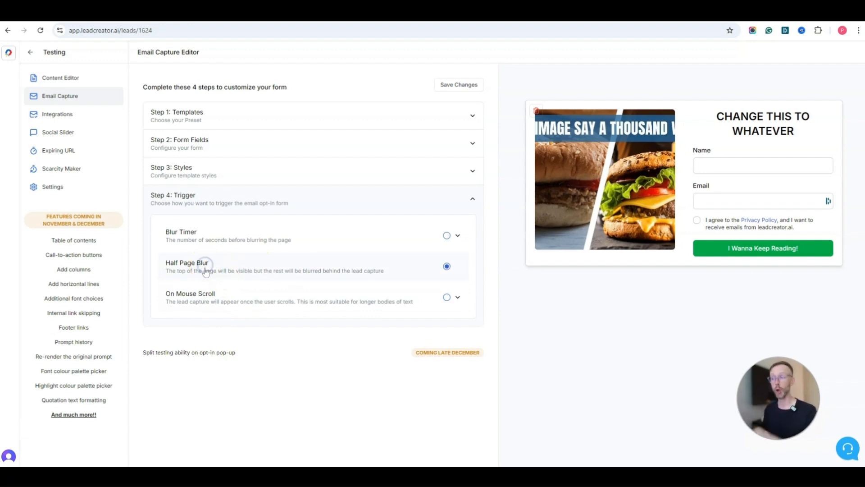
{"action": "left_click", "coordinate": [449, 86]}
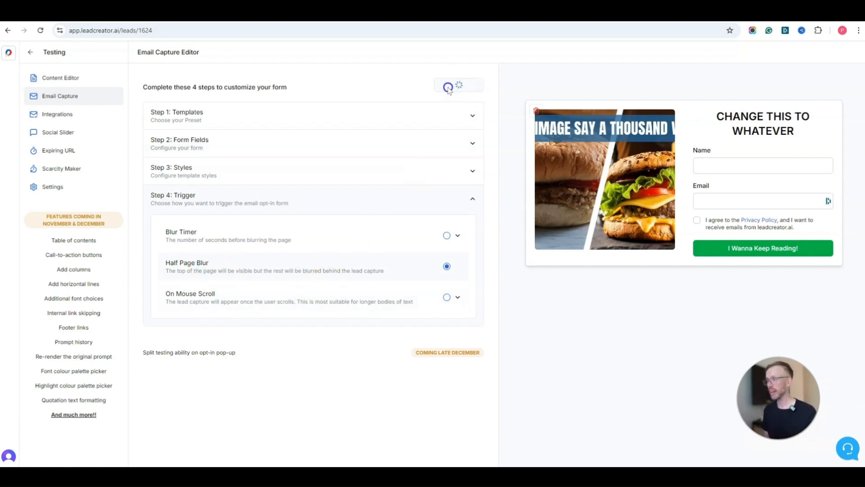
{"action": "left_click", "coordinate": [64, 115]}
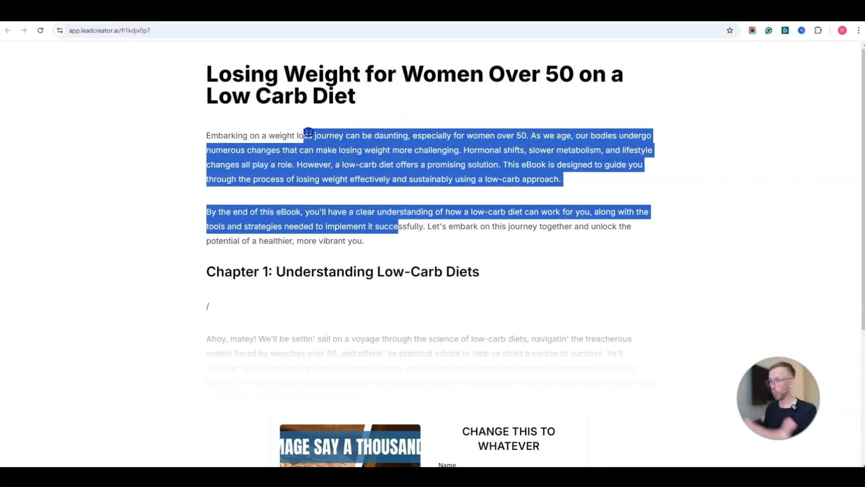
- Review the published eBook page from the readable introduction to the blurred text and the email capture form
{"action": "left_click_drag", "start_coordinate": [308, 132], "coordinate": [268, 91]}
{"action": "left_click", "coordinate": [417, 166]}
{"action": "scroll", "coordinate": [418, 166], "scroll_direction": "down", "scroll_amount": 5}
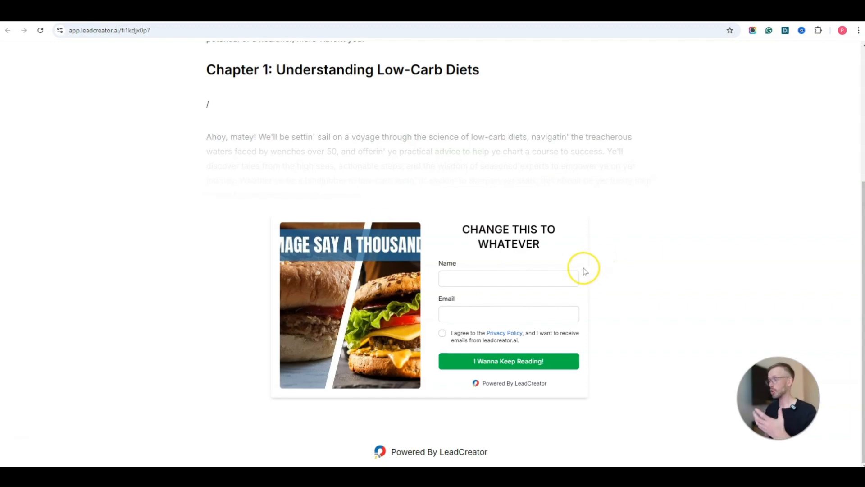
{"action": "scroll", "coordinate": [583, 271], "scroll_direction": "up", "scroll_amount": 4}
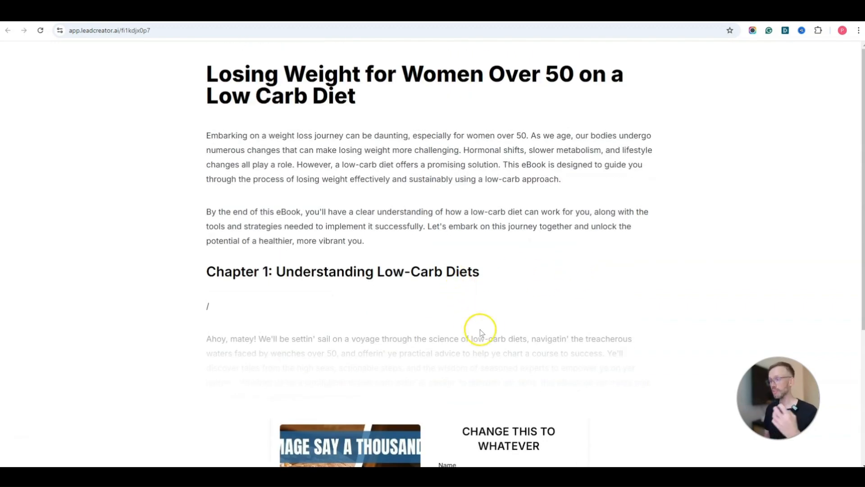
{"action": "left_click_drag", "start_coordinate": [231, 73], "coordinate": [491, 265]}
{"action": "scroll", "coordinate": [491, 264], "scroll_direction": "down", "scroll_amount": 4}
- Enter a placeholder name and test e-mail address, accept the privacy policy and submit the form to unlock the eBook
{"action": "left_click", "coordinate": [467, 282]}
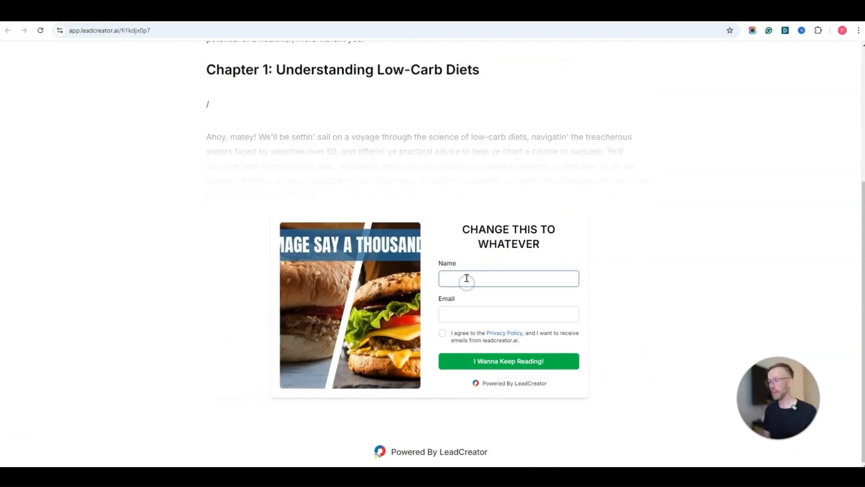
{"action": "type", "text": "vbhvdbvjsbvjhsd"}
{"action": "key", "text": "Tab"}
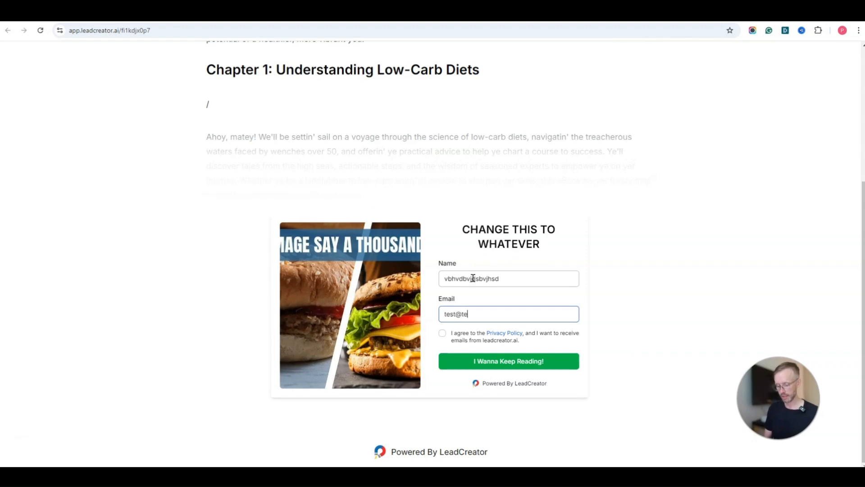
{"action": "left_click", "coordinate": [442, 333]}
{"action": "left_click", "coordinate": [480, 314]}
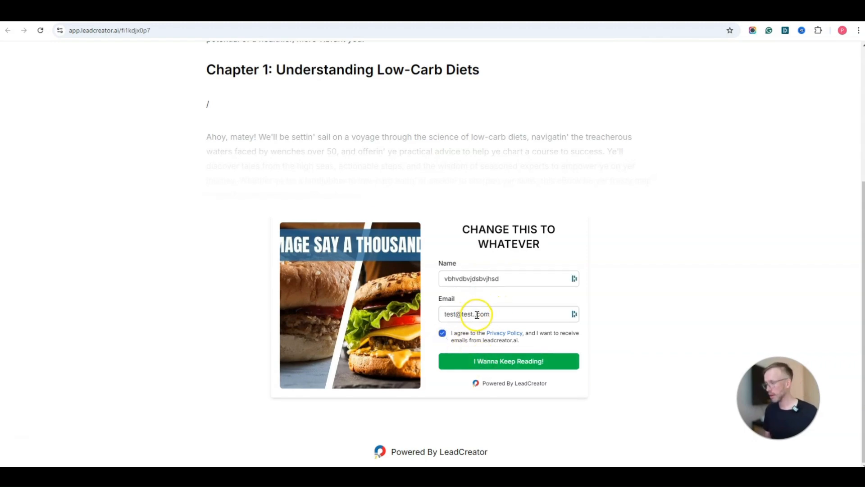
{"action": "left_click", "coordinate": [520, 359]}
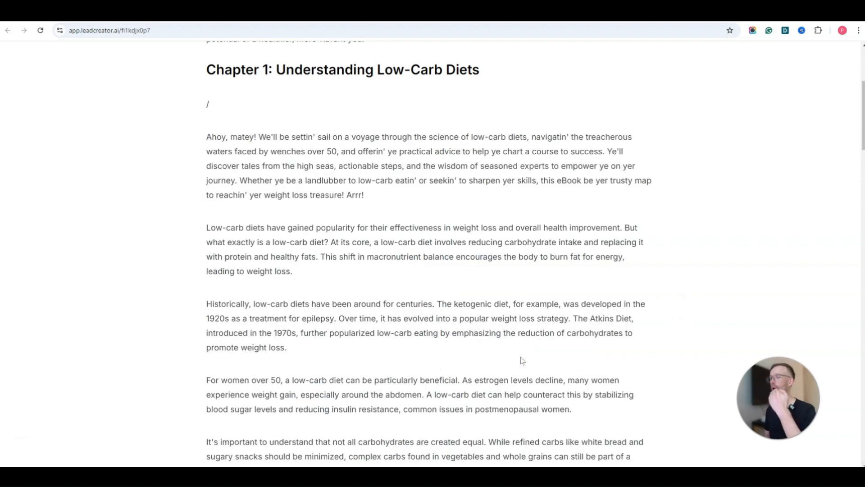
- Look through the unlocked chapters and highlight the leadcreator domain in the page's web address
{"action": "scroll", "coordinate": [473, 293], "scroll_direction": "down", "scroll_amount": 10}
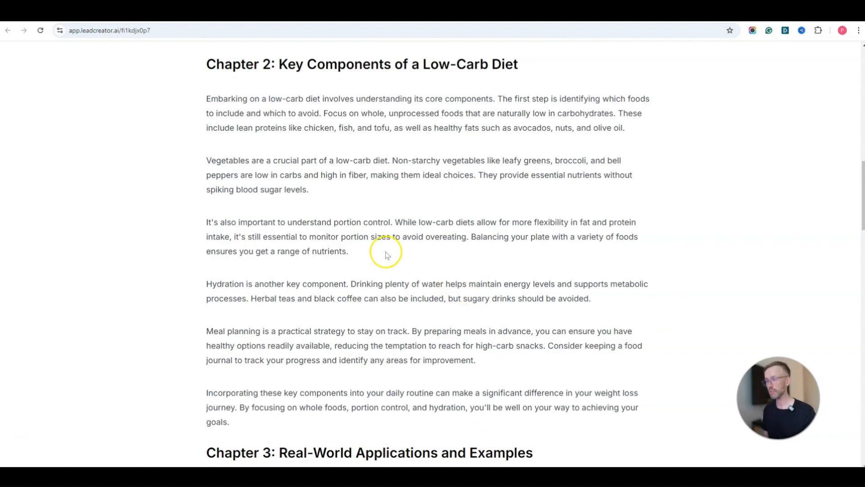
{"action": "double_click", "coordinate": [114, 30]}
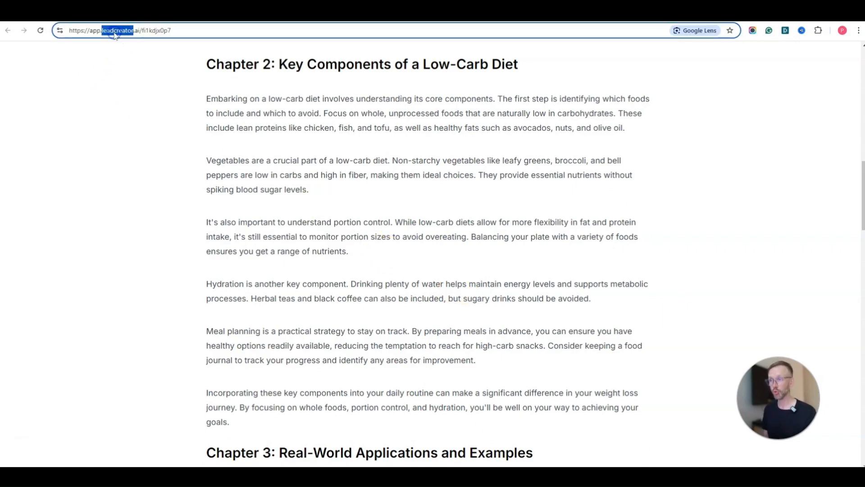
- Look through the rest of the unlocked eBook down to its Conclusion and return to the title
{"action": "left_click", "coordinate": [276, 102]}
{"action": "scroll", "coordinate": [293, 128], "scroll_direction": "down", "scroll_amount": 5}
{"action": "scroll", "coordinate": [309, 141], "scroll_direction": "down", "scroll_amount": 20}
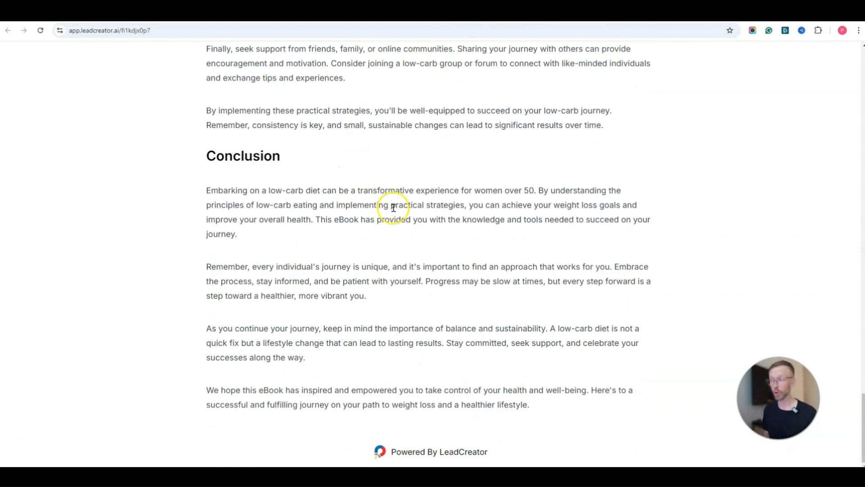
{"action": "scroll", "coordinate": [433, 212], "scroll_direction": "up", "scroll_amount": 20}
{"action": "scroll", "coordinate": [478, 255], "scroll_direction": "up", "scroll_amount": 3}
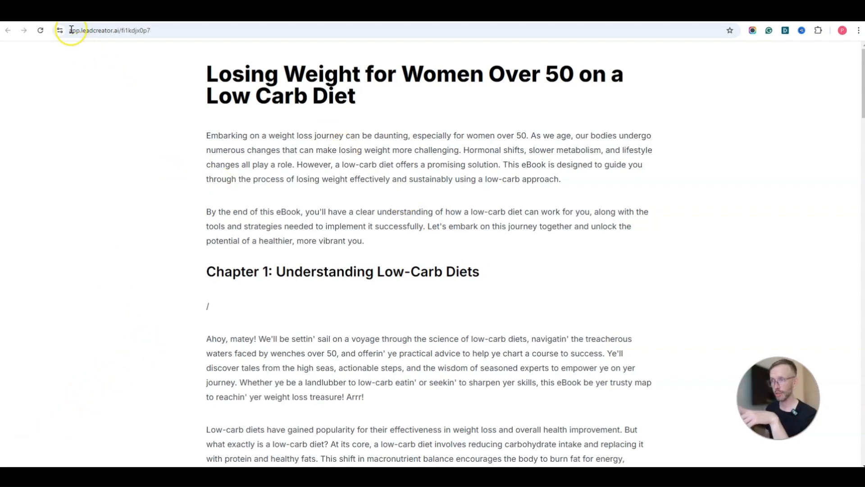
- Return to the lead magnets list and check the visits, leads and conversion rate of the Testing lead magnet
{"action": "left_click", "coordinate": [61, 12]}
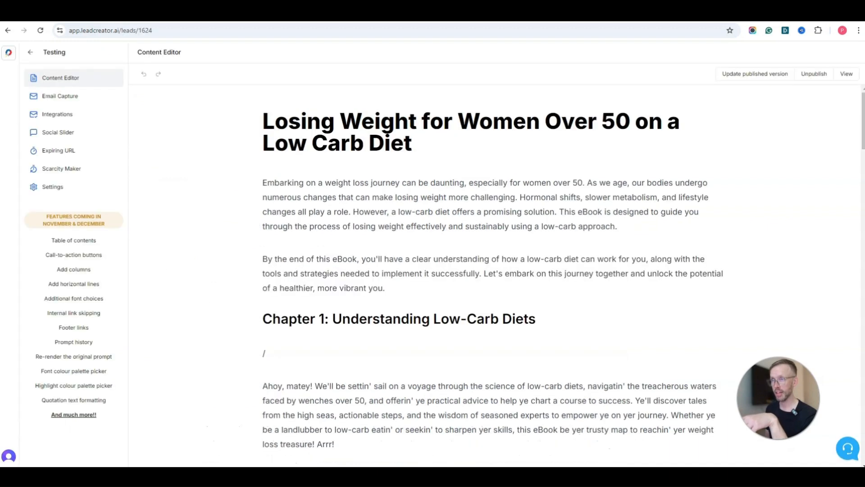
{"action": "left_click", "coordinate": [29, 53]}
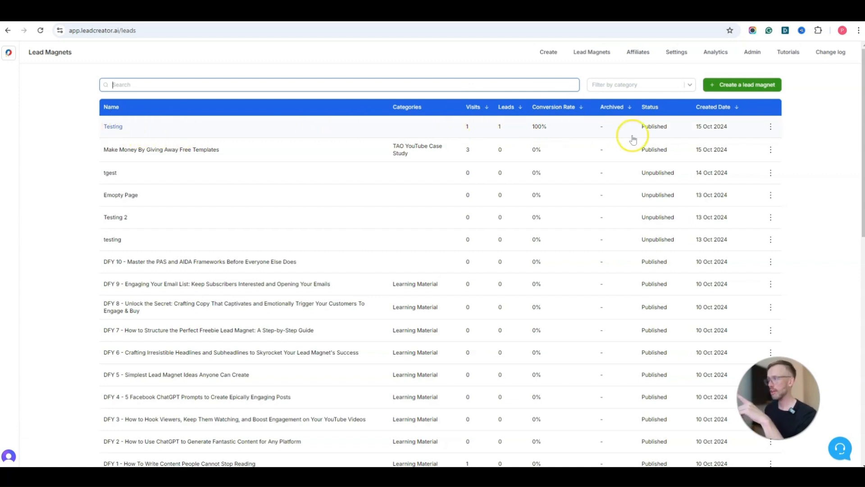
- Open the Testing lead magnet, insert "100" at the start of the eBook title and update the published version
{"action": "left_click", "coordinate": [111, 129]}
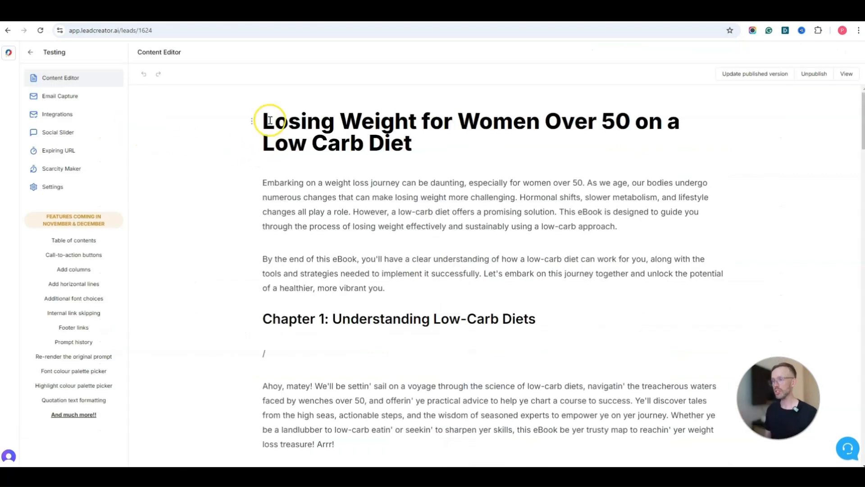
{"action": "left_click", "coordinate": [269, 120]}
{"action": "type", "text": "100"}
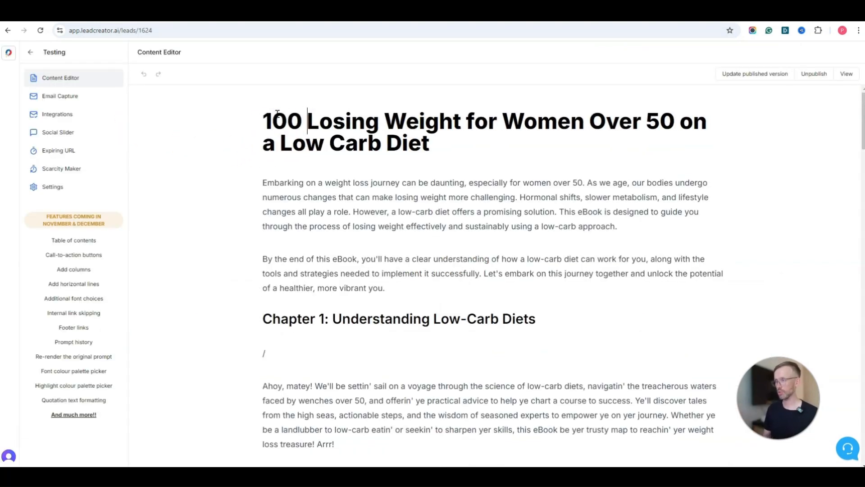
{"action": "left_click", "coordinate": [736, 73]}
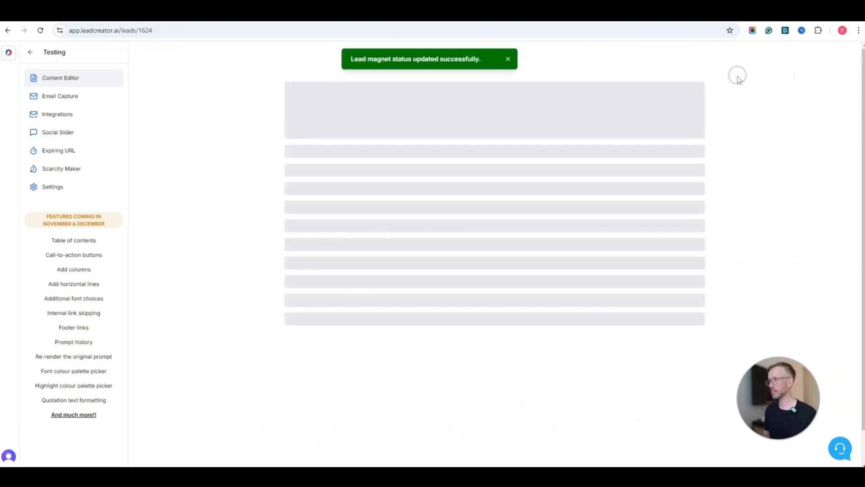
- Reload the published eBook page, check the beginning of its title for the edit and close the page
{"action": "left_click", "coordinate": [155, 13]}
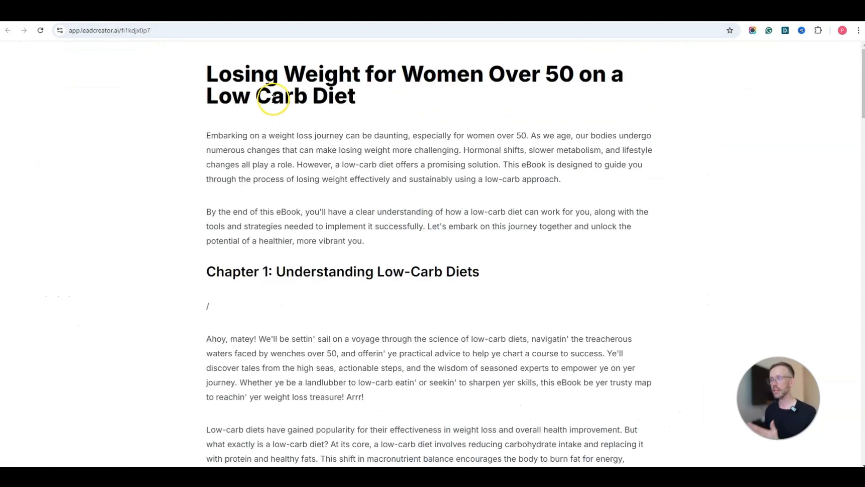
{"action": "left_click_drag", "start_coordinate": [206, 72], "coordinate": [353, 109]}
{"action": "left_click", "coordinate": [41, 31]}
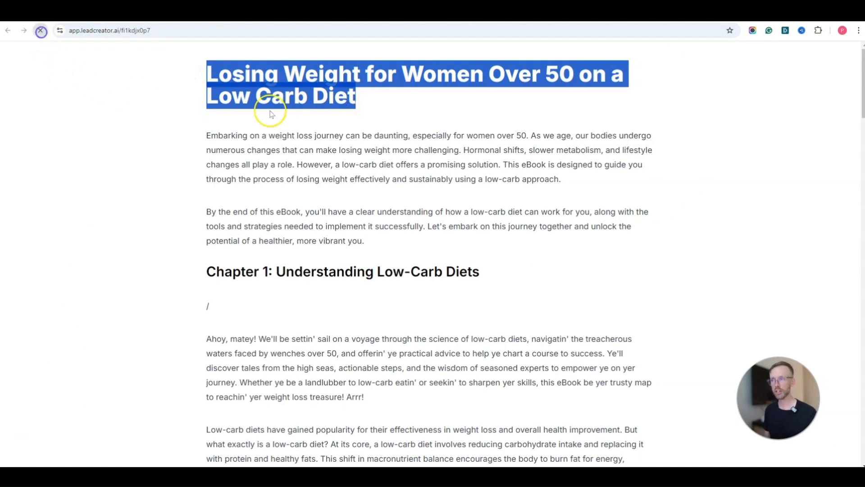
{"action": "left_click_drag", "start_coordinate": [240, 75], "coordinate": [207, 78]}
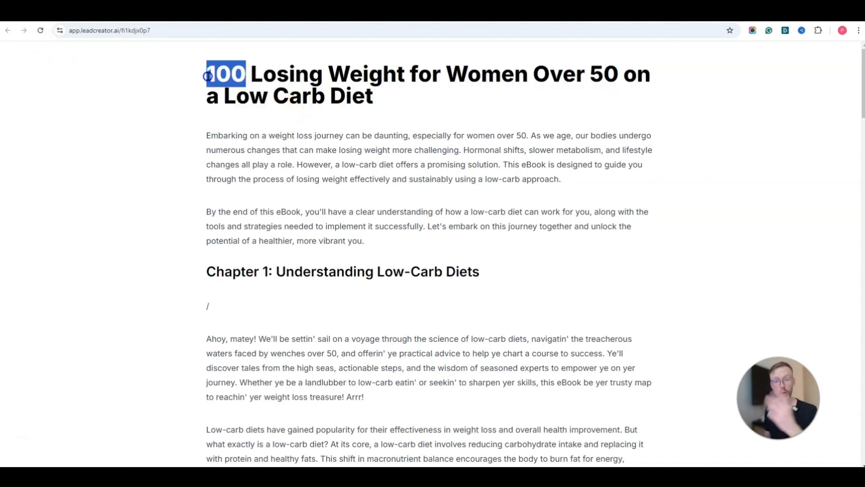
{"action": "left_click", "coordinate": [220, 81]}
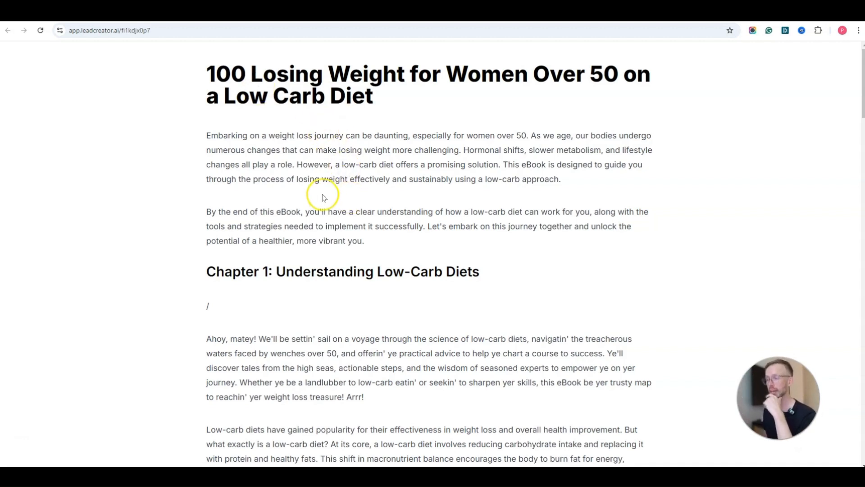
{"action": "key", "text": "ctrl+w"}
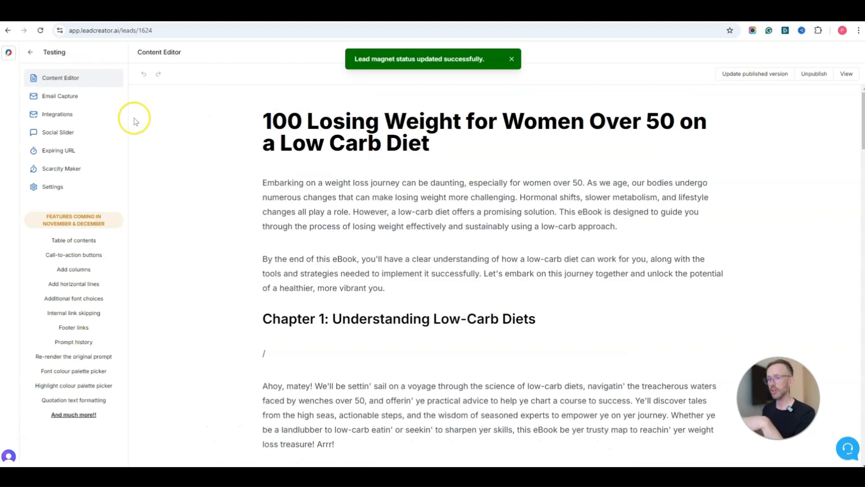
- Go back to the lead magnets list and review its entries and their statistics down to the oldest one
{"action": "left_click", "coordinate": [30, 54]}
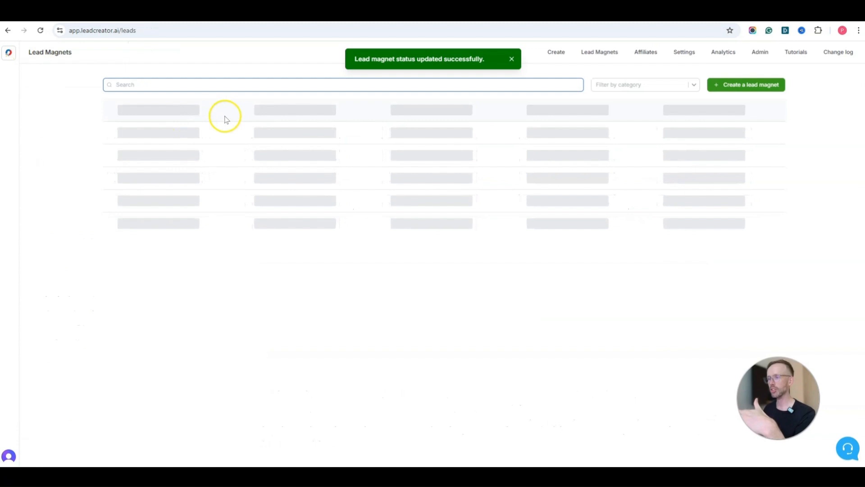
{"action": "scroll", "coordinate": [401, 169], "scroll_direction": "down", "scroll_amount": 11}
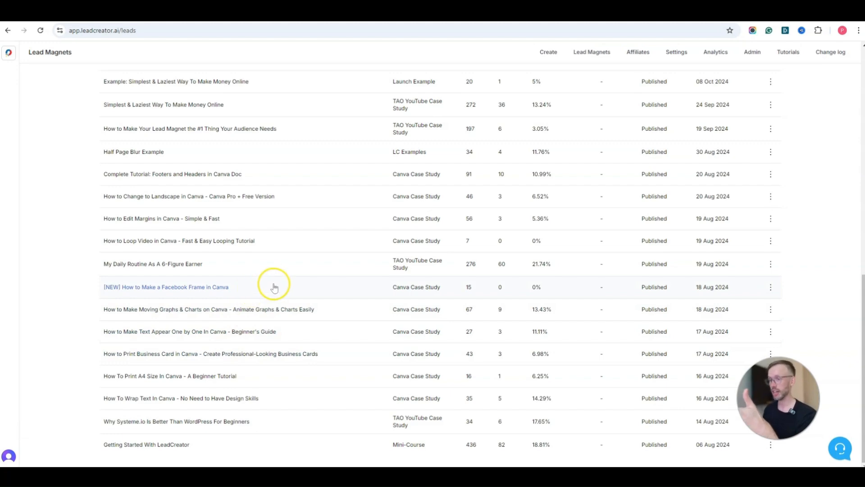
{"action": "scroll", "coordinate": [275, 299], "scroll_direction": "up", "scroll_amount": 10}
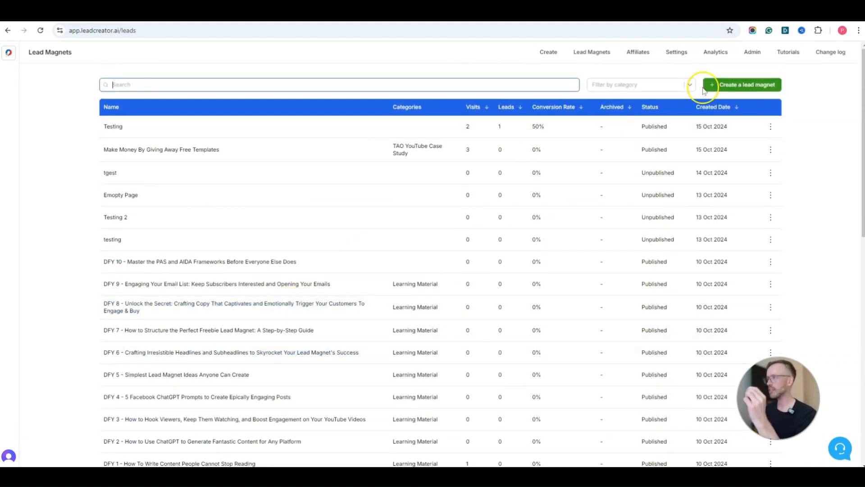
- Start a new lead magnet and choose Blank Lead Magnet as its template
{"action": "left_click", "coordinate": [730, 84]}
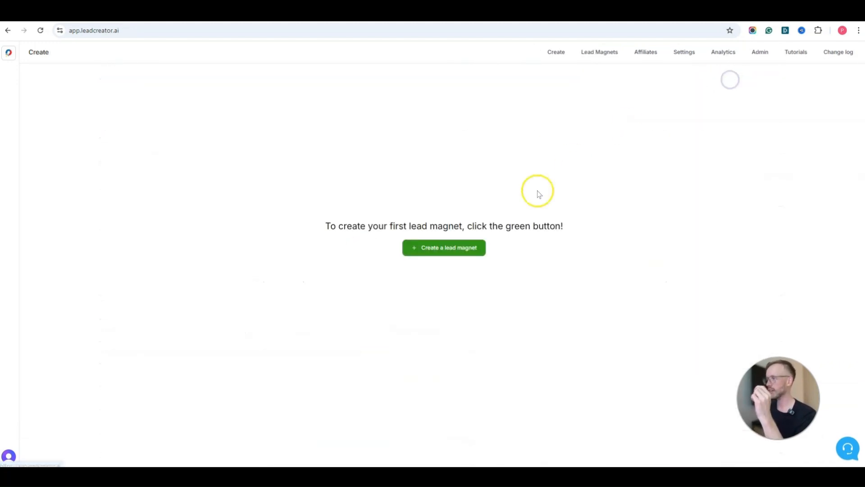
{"action": "left_click", "coordinate": [455, 247]}
{"action": "left_click", "coordinate": [427, 298]}
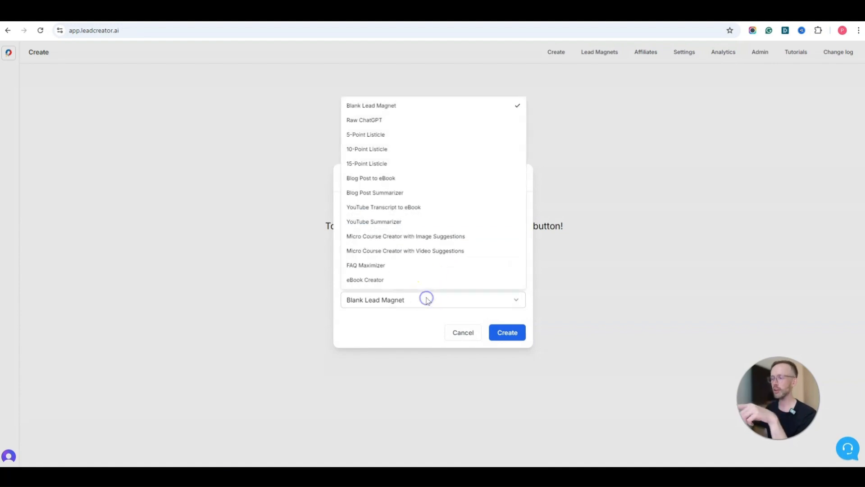
{"action": "left_click", "coordinate": [367, 106]}
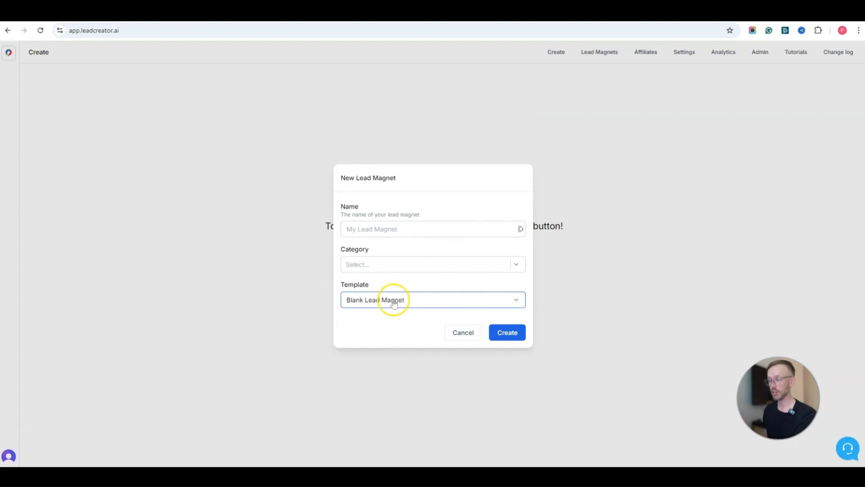